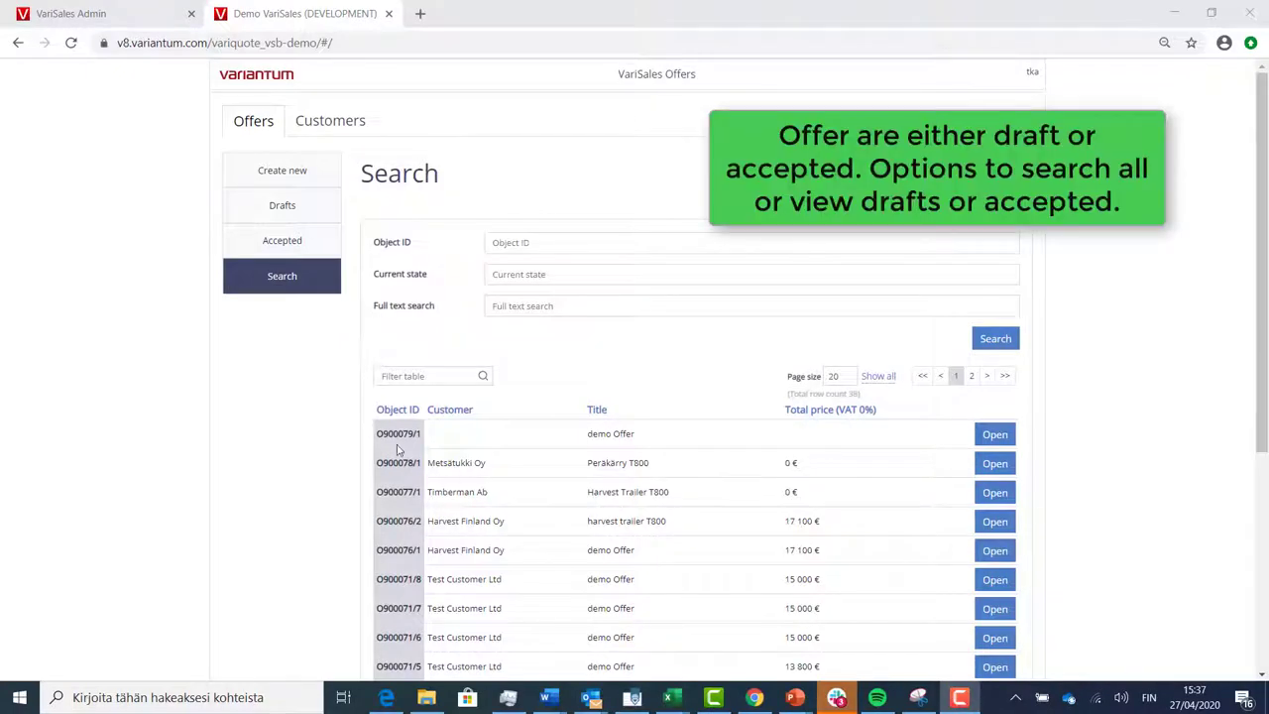
Step: Filter the offer list to accepted, then draft, then back to all offers
left_click(273, 250)
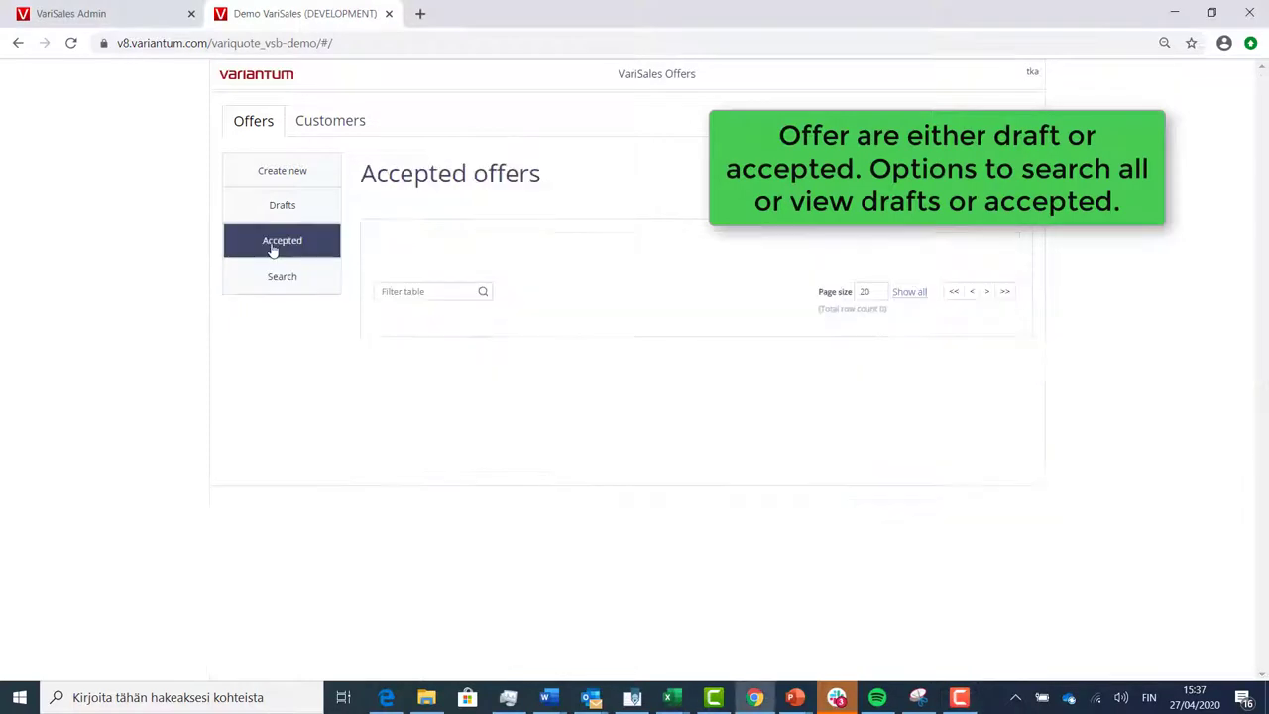
left_click(285, 206)
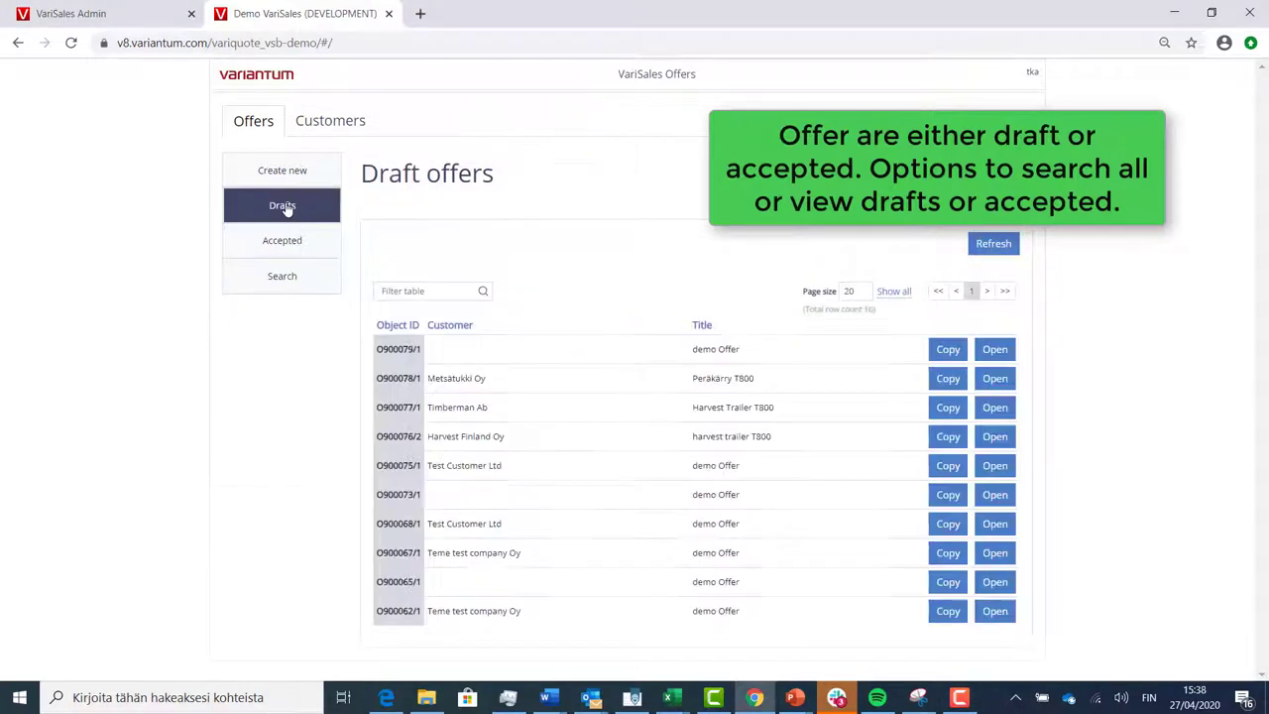
left_click(283, 280)
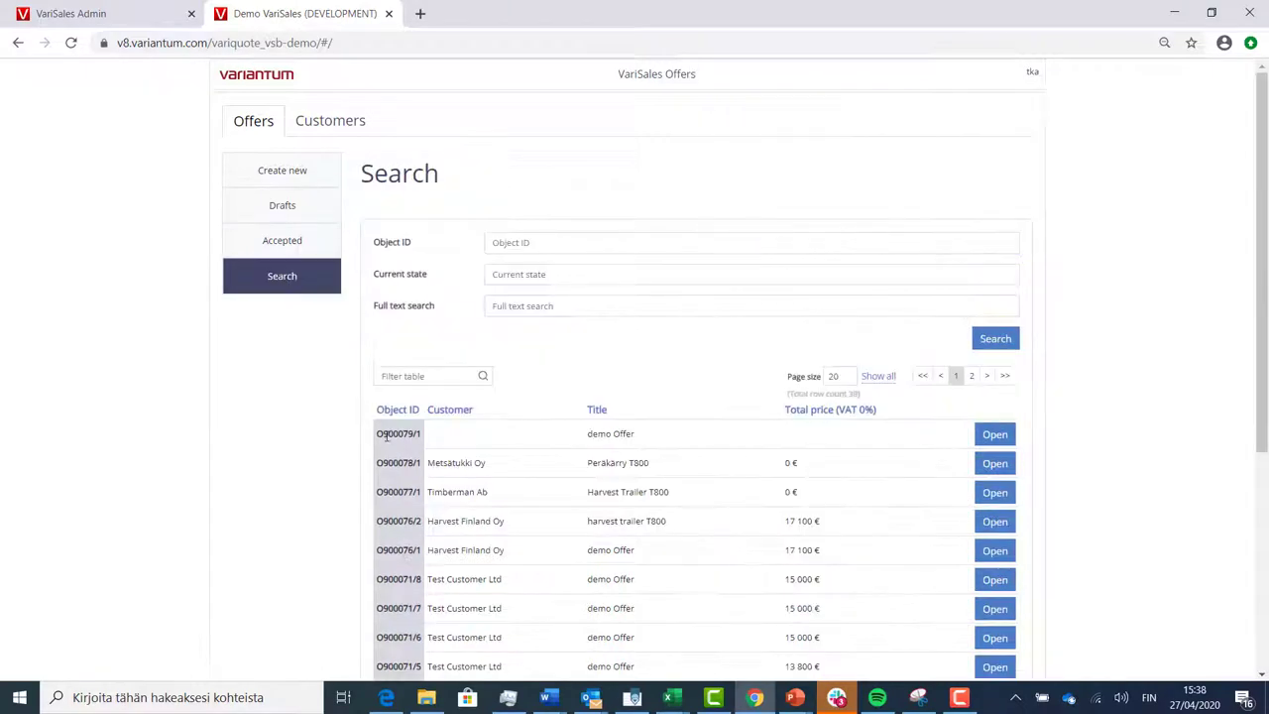
Step: Open the harvest trailer T800 offer O900076/2 and scroll through its attributes
left_click(995, 522)
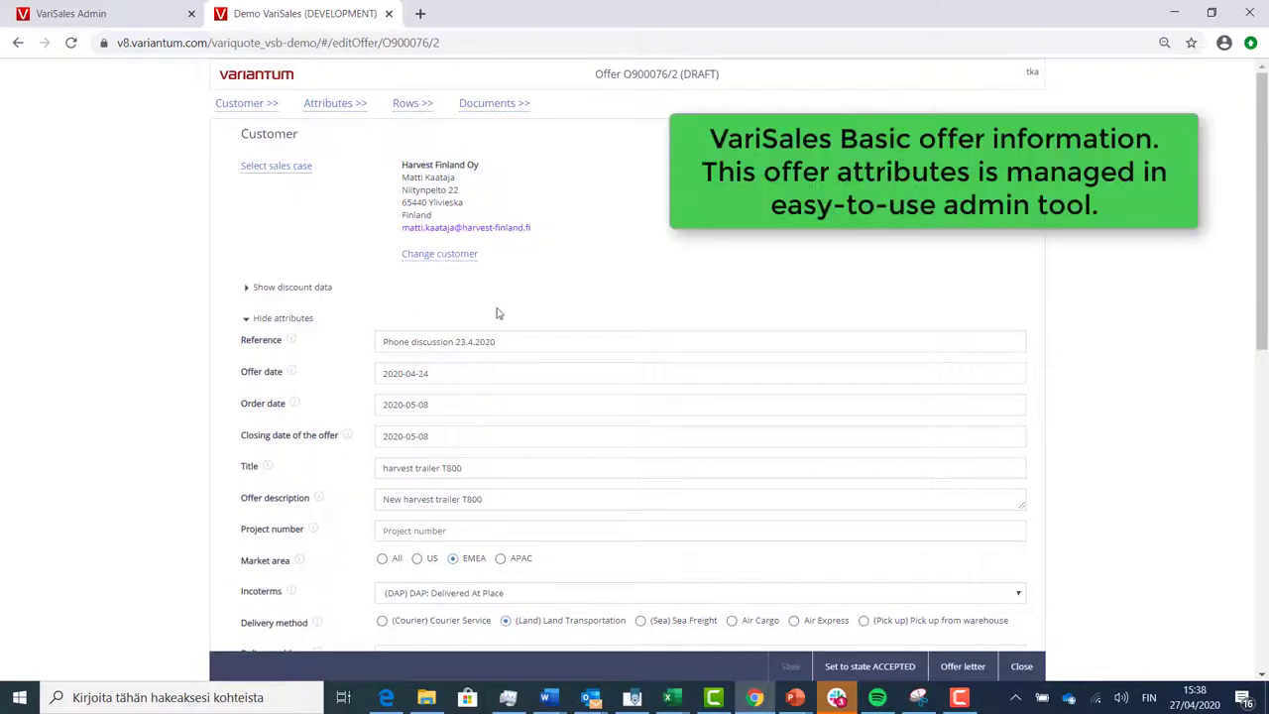
scroll(502, 311, "down", 3)
scroll(562, 348, "down", 1)
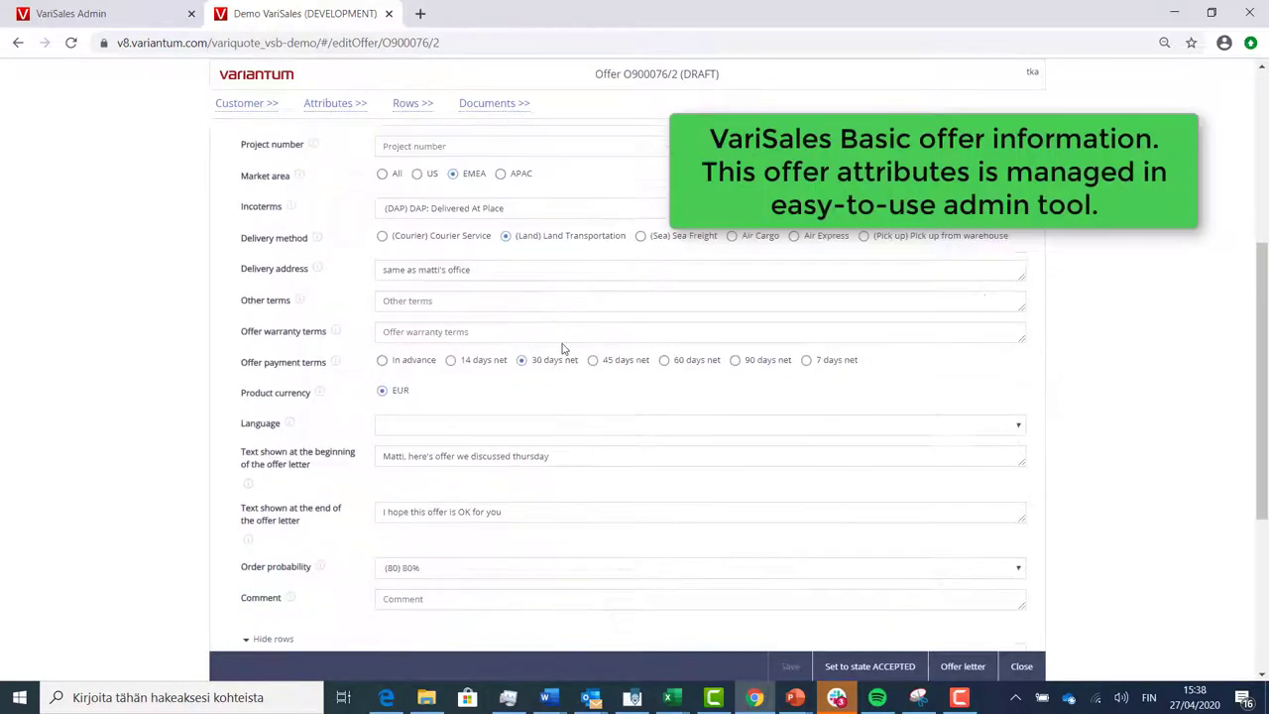
scroll(563, 347, "down", 1)
scroll(562, 345, "down", 1)
scroll(562, 343, "down", 1)
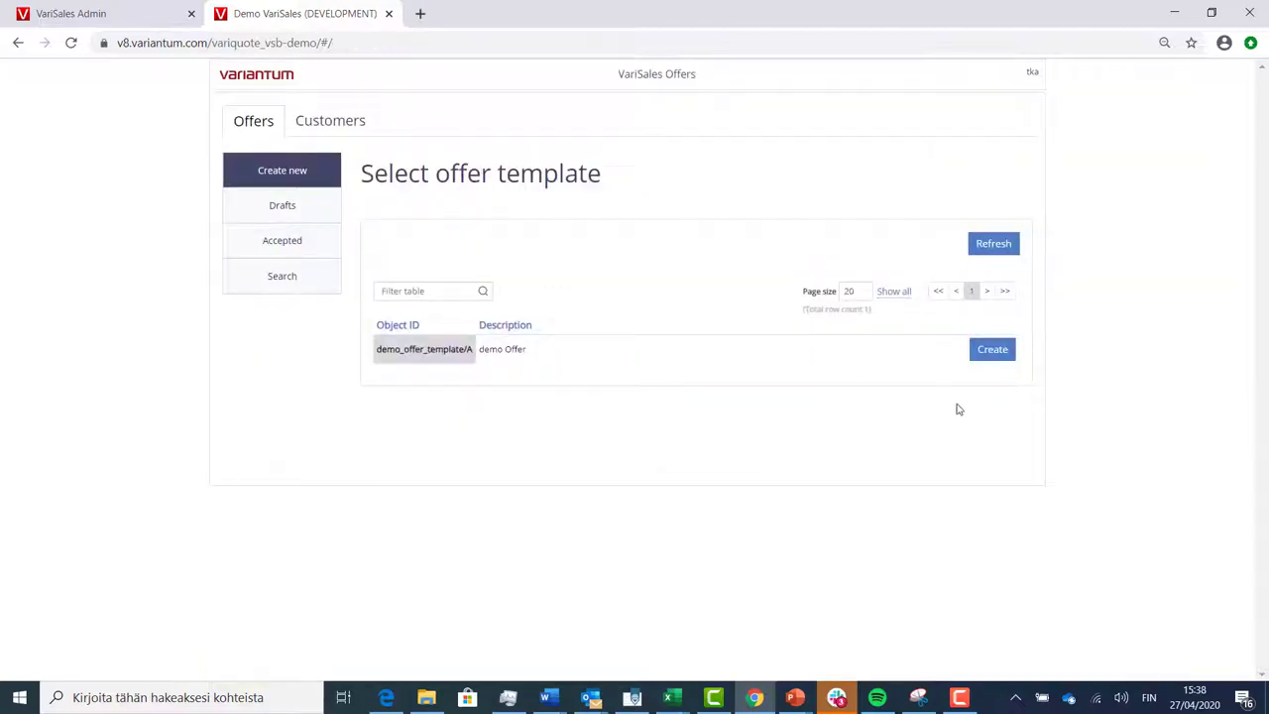
Step: Start a new offer from demo_offer_template/A with Timberman Ab as the customer
left_click(988, 357)
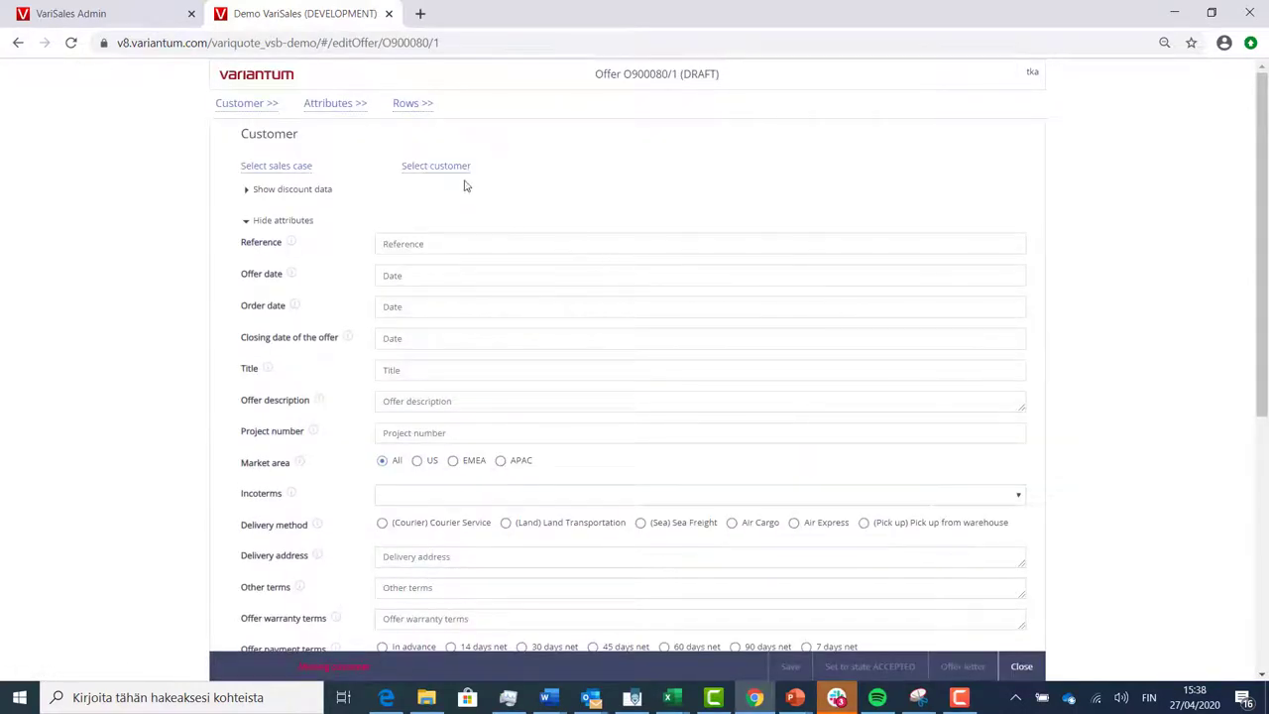
left_click(443, 169)
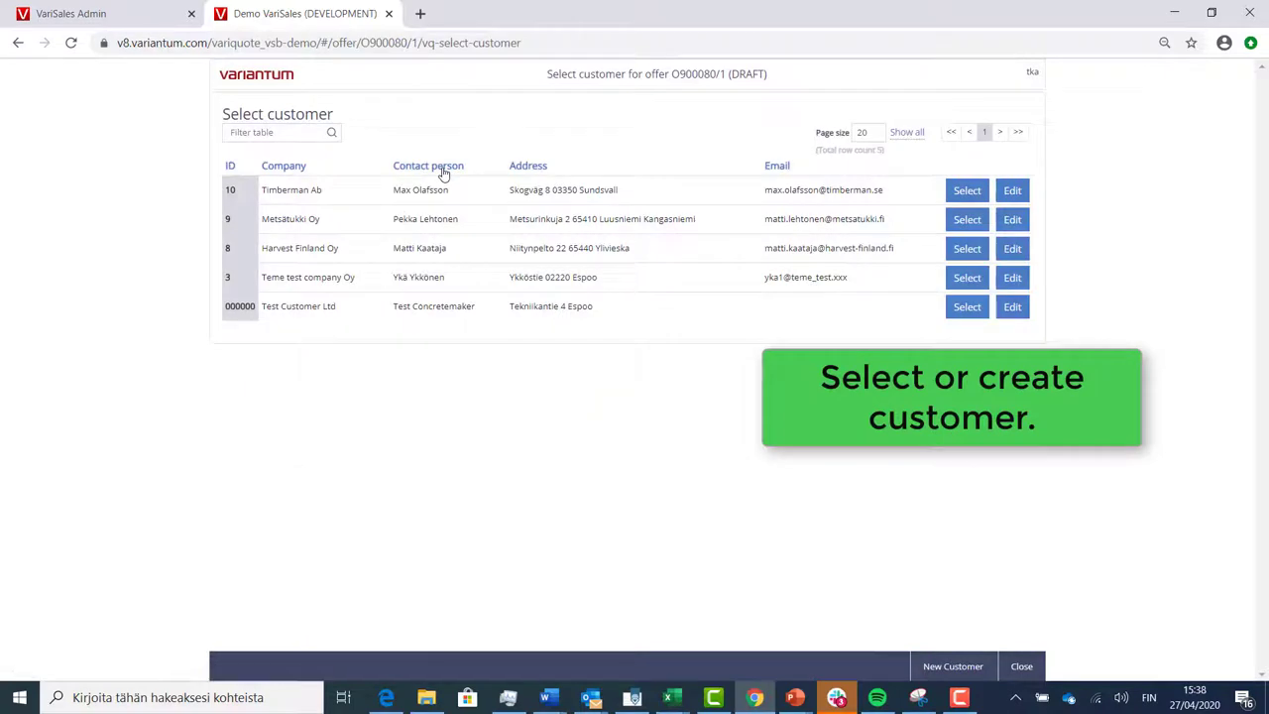
left_click(970, 195)
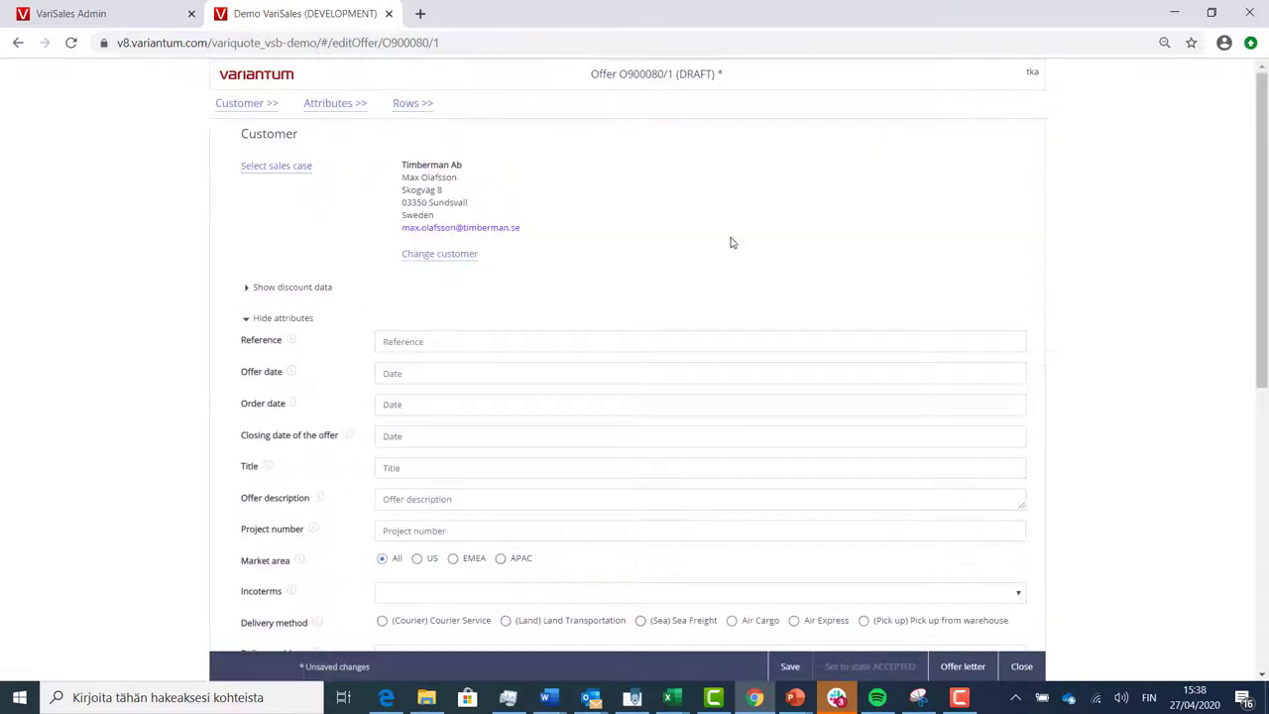
Step: Enter reference 'Discussion in phone 27.4.2020', dates 2020-04-27 and 2020-04-30, and title 'New Trailer T800 Offer'
left_click(437, 341)
type("Discussion in phone 27.4.2020")
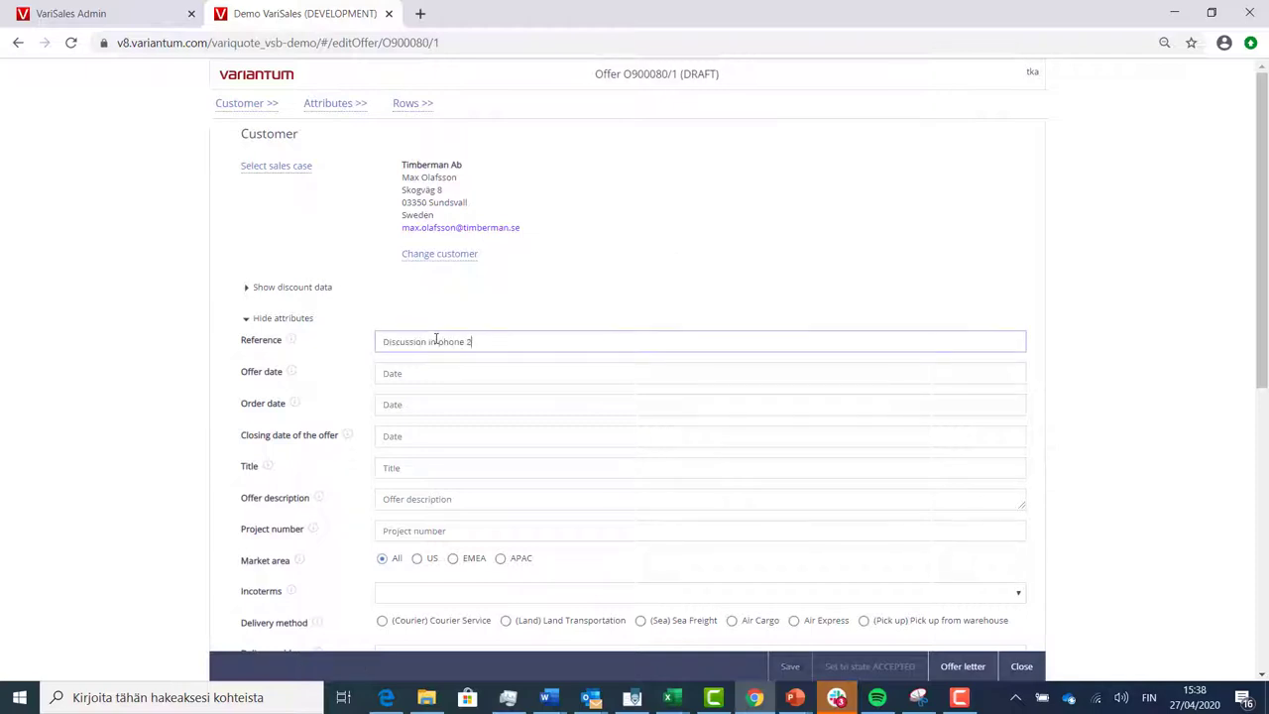
left_click(424, 374)
type("2020-04-27")
left_click(426, 436)
type("2020-04-30")
left_click(426, 467)
type("New Trailer T800 Offer")
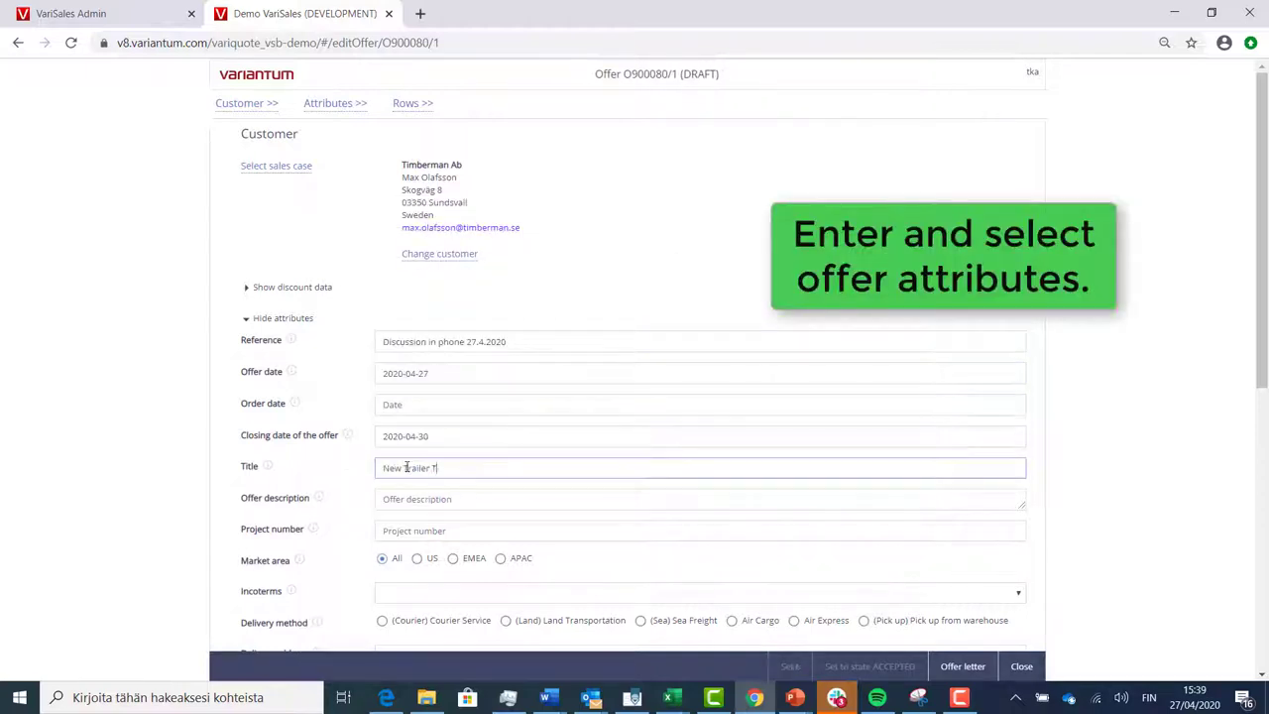
left_click(416, 499)
Step: Set market EMEA, incoterms DAP, land transportation, and delivery address 'Same as company'
left_click(452, 393)
left_click(694, 427)
left_click(453, 264)
left_click(505, 455)
left_click(447, 489)
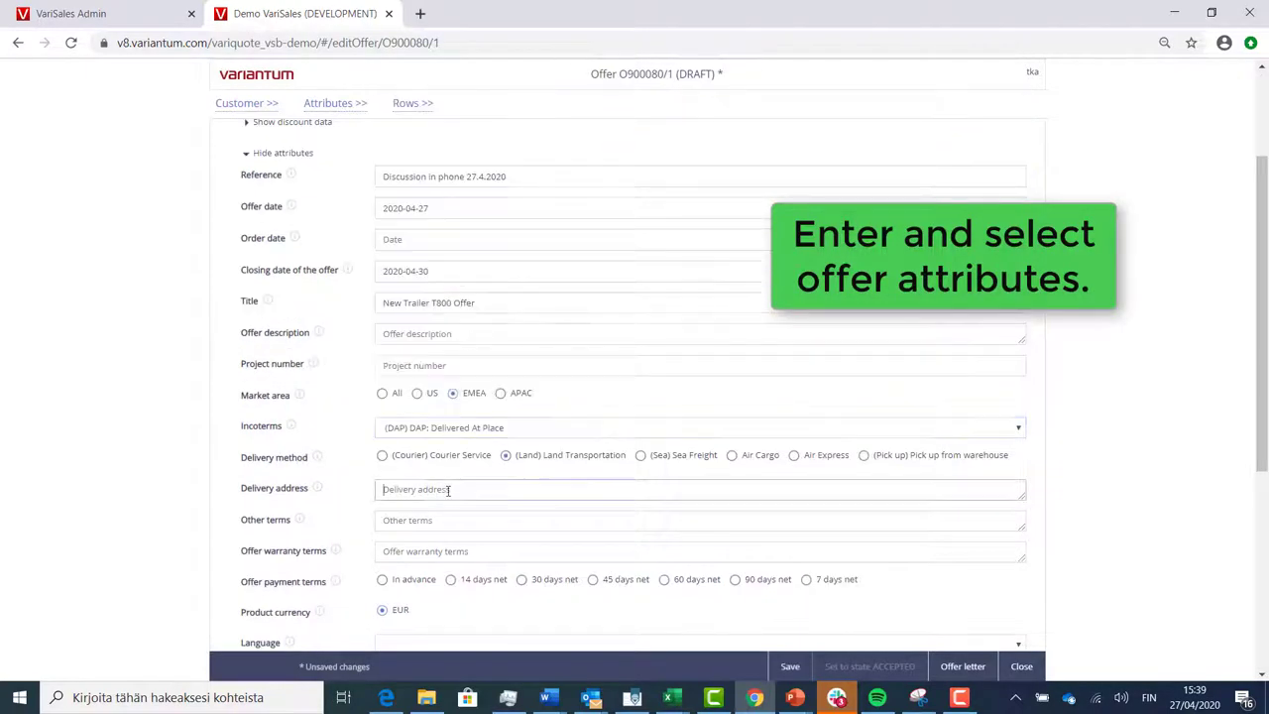
type("Same as company")
scroll(467, 383, "down", 3)
Step: Set payment terms to 30 days net and the offer language to English
left_click(521, 331)
left_click(694, 396)
left_click(467, 425)
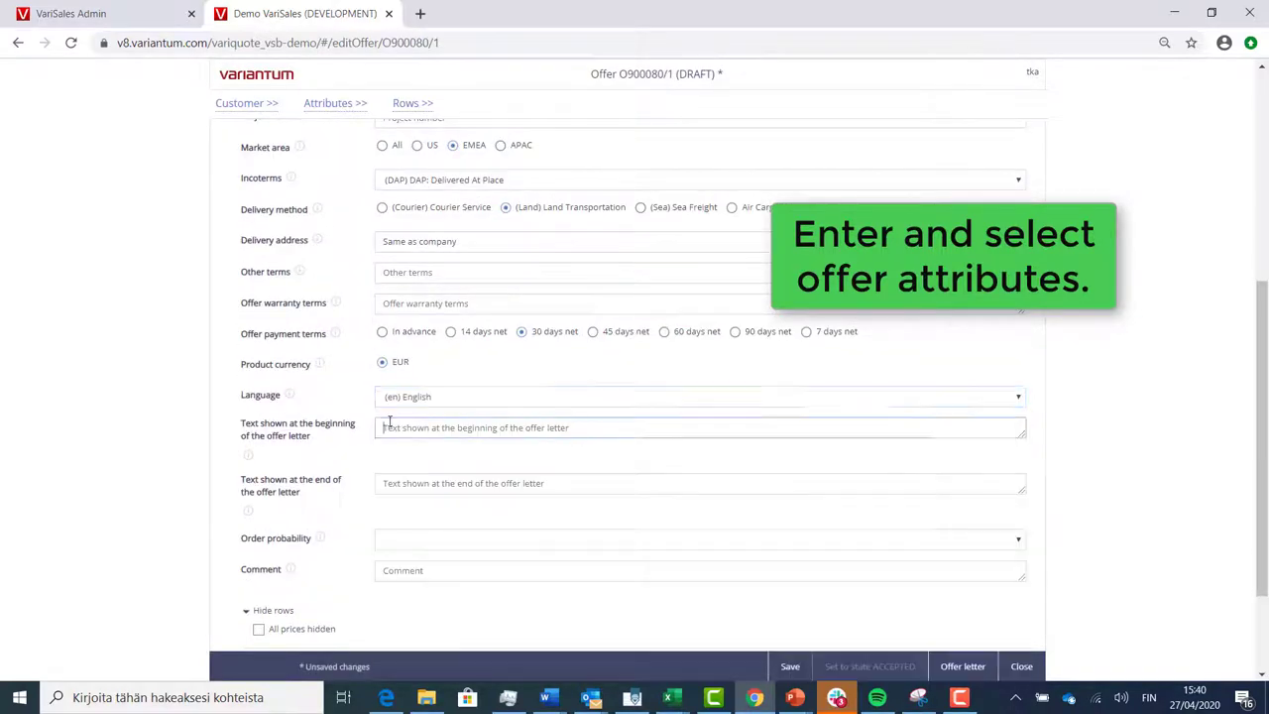
Step: Write the letter's opening and closing texts to the customer contact and set order probability to 90%
scroll(404, 355, "down", 2)
type("Max, here's offer we discussed on phone")
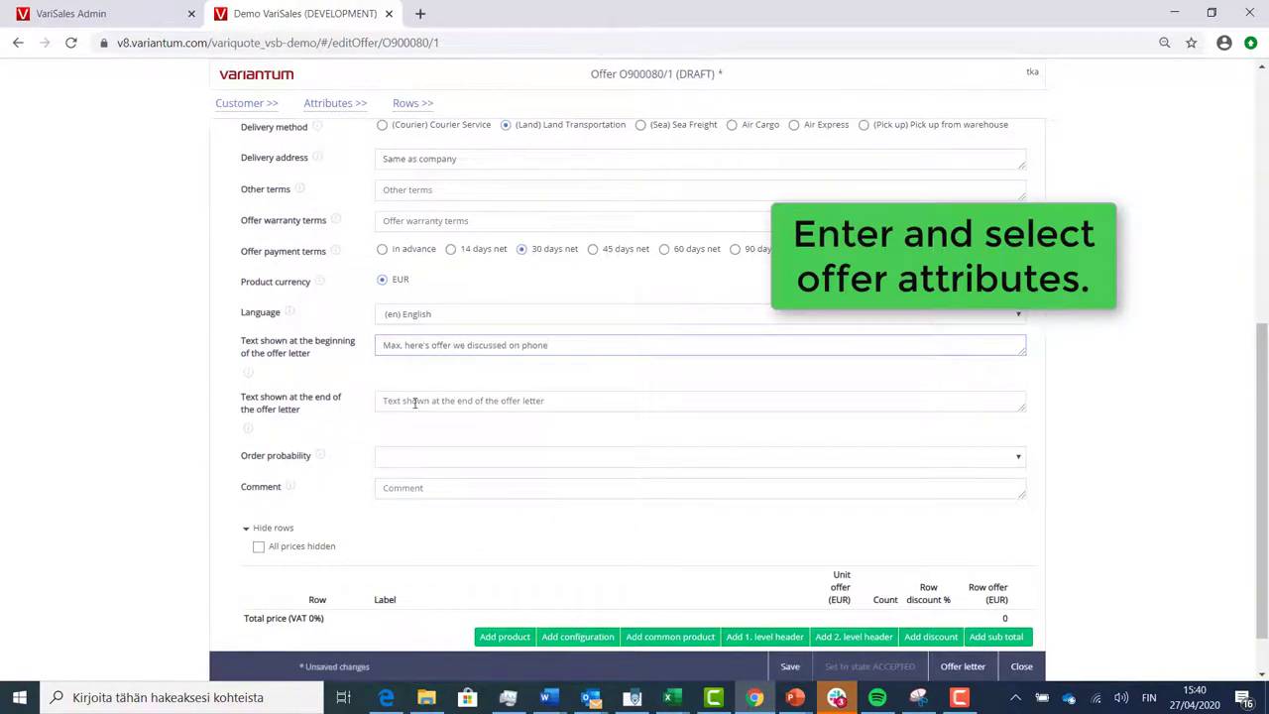
left_click(414, 401)
type("I hope this offer leads to order Max again.")
left_click(503, 456)
left_click(472, 271)
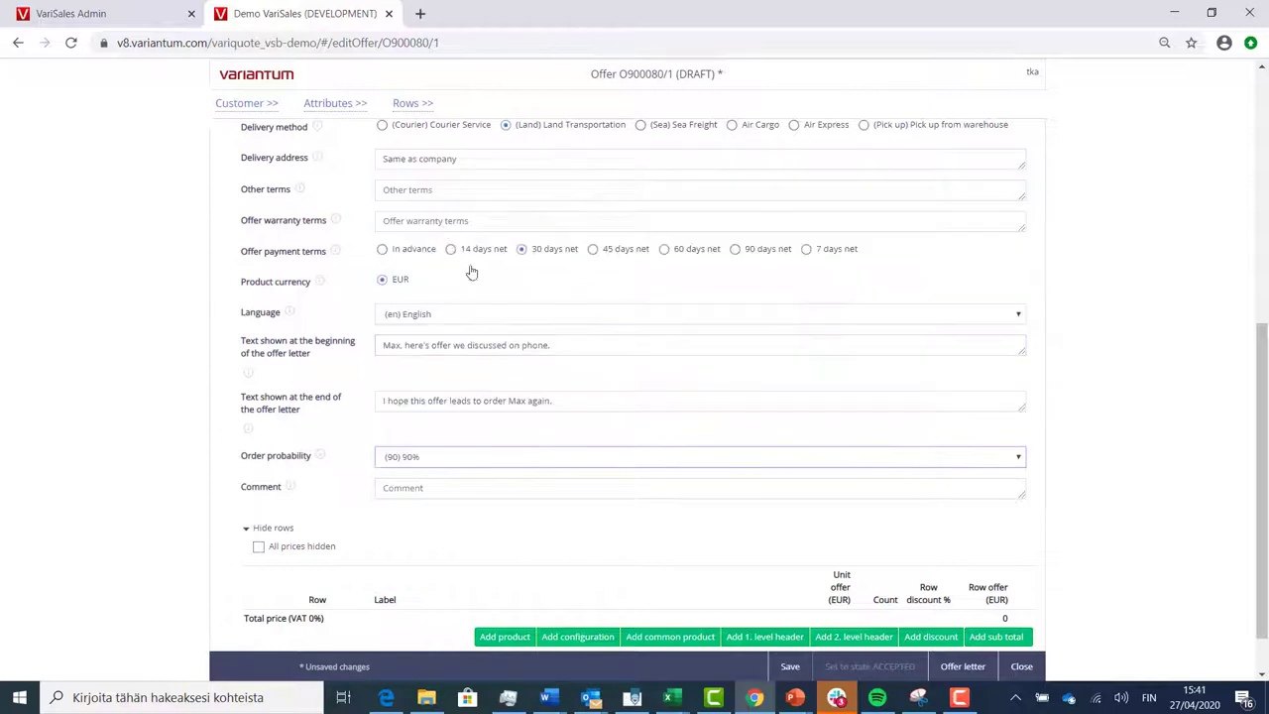
scroll(502, 483, "down", 2)
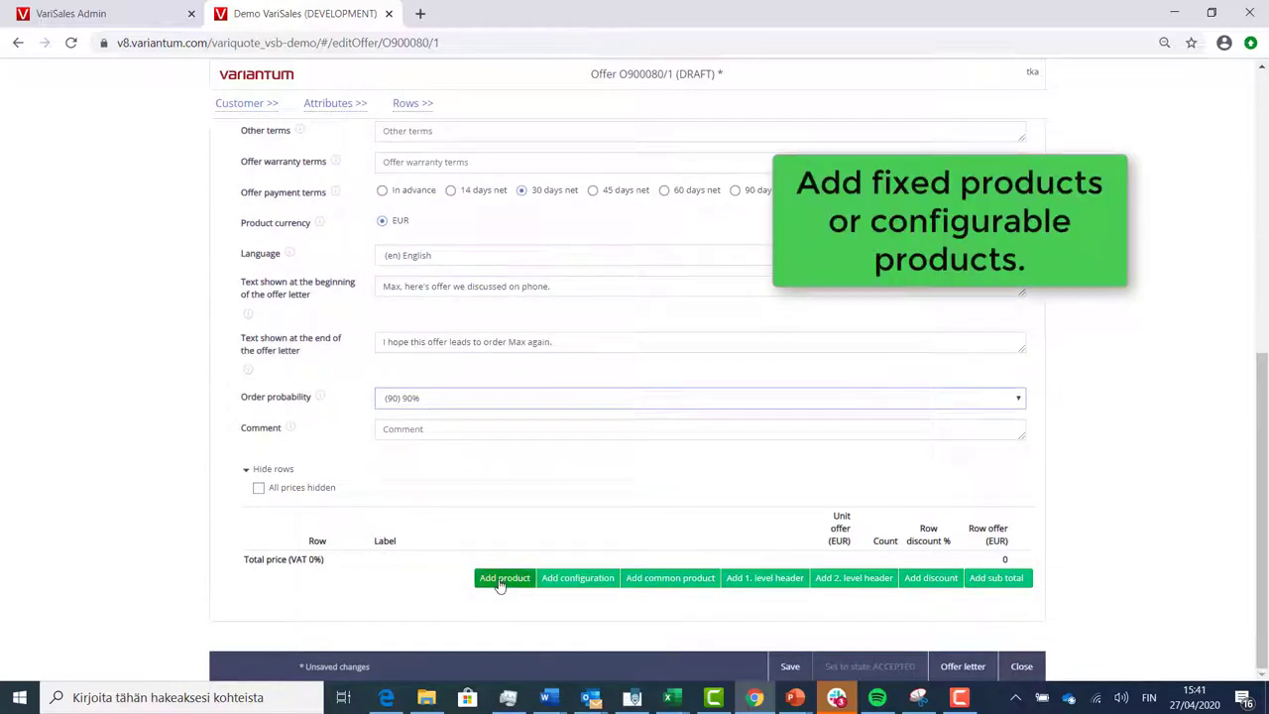
Step: Add a Forestry Trailer T800 row with 18-ton capacity, 2550 width and 7300 length
left_click(578, 583)
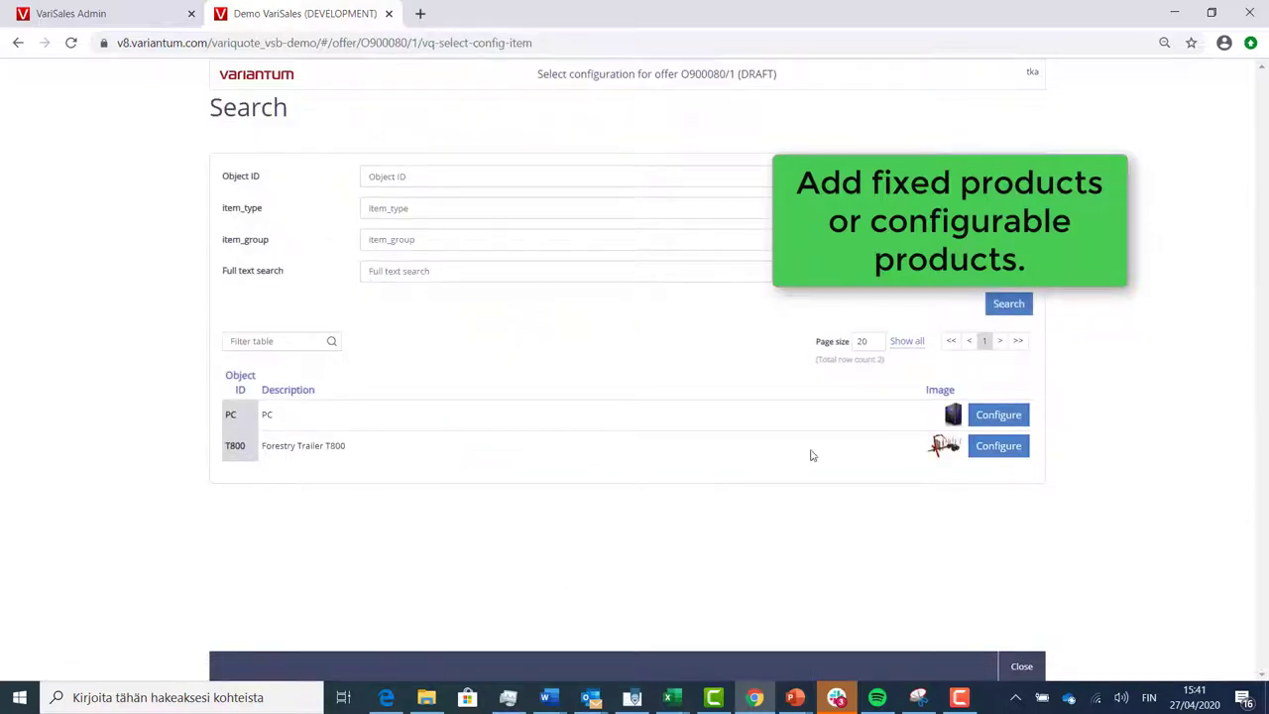
left_click(993, 449)
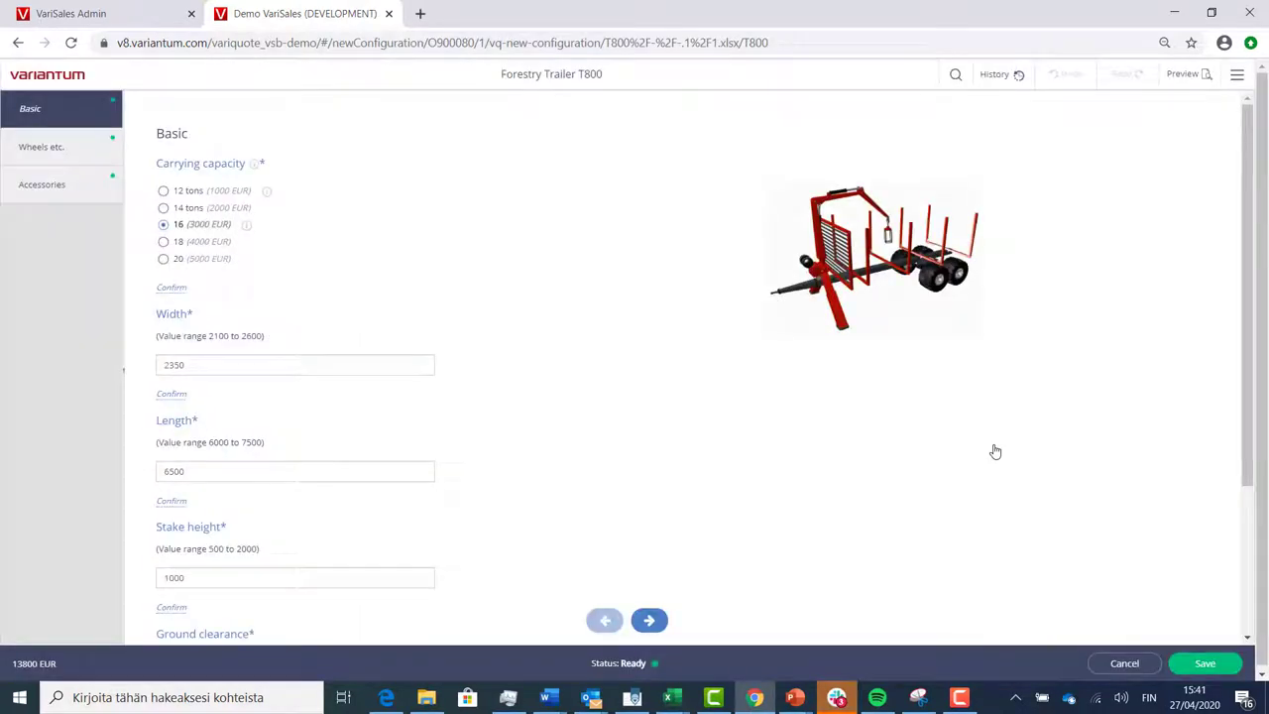
left_click(192, 245)
left_click(195, 363)
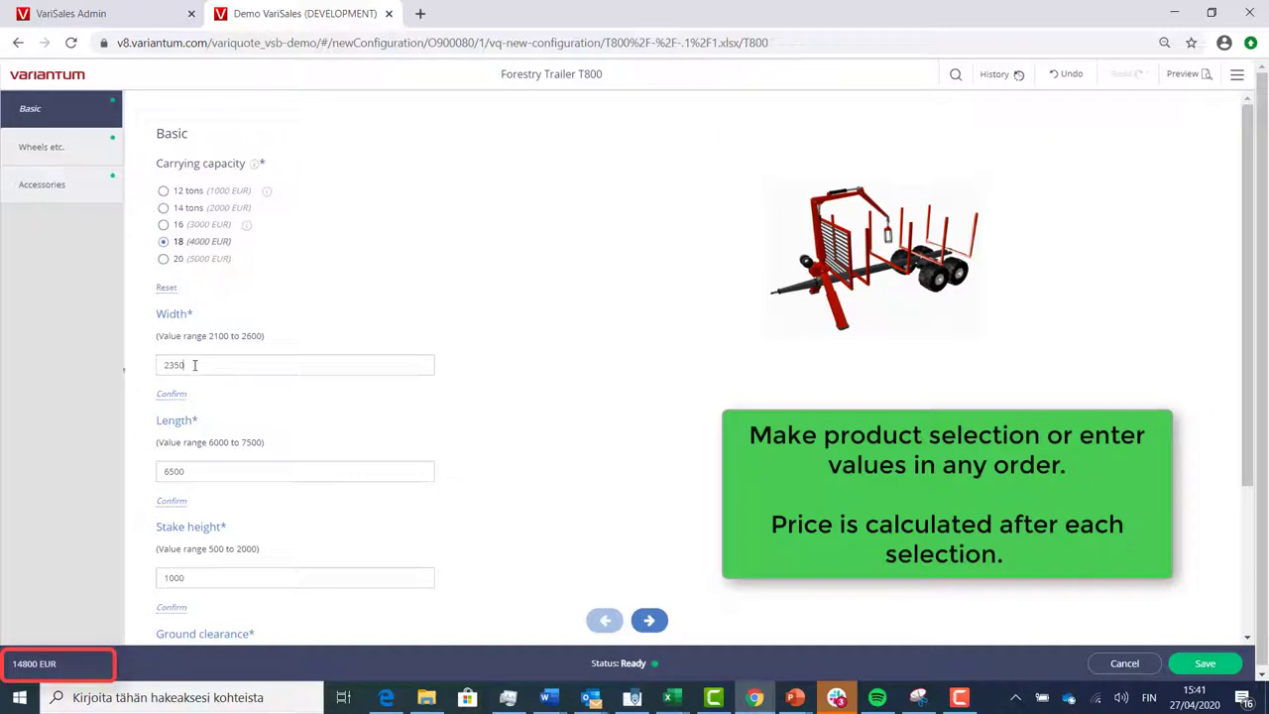
key("BackSpace")
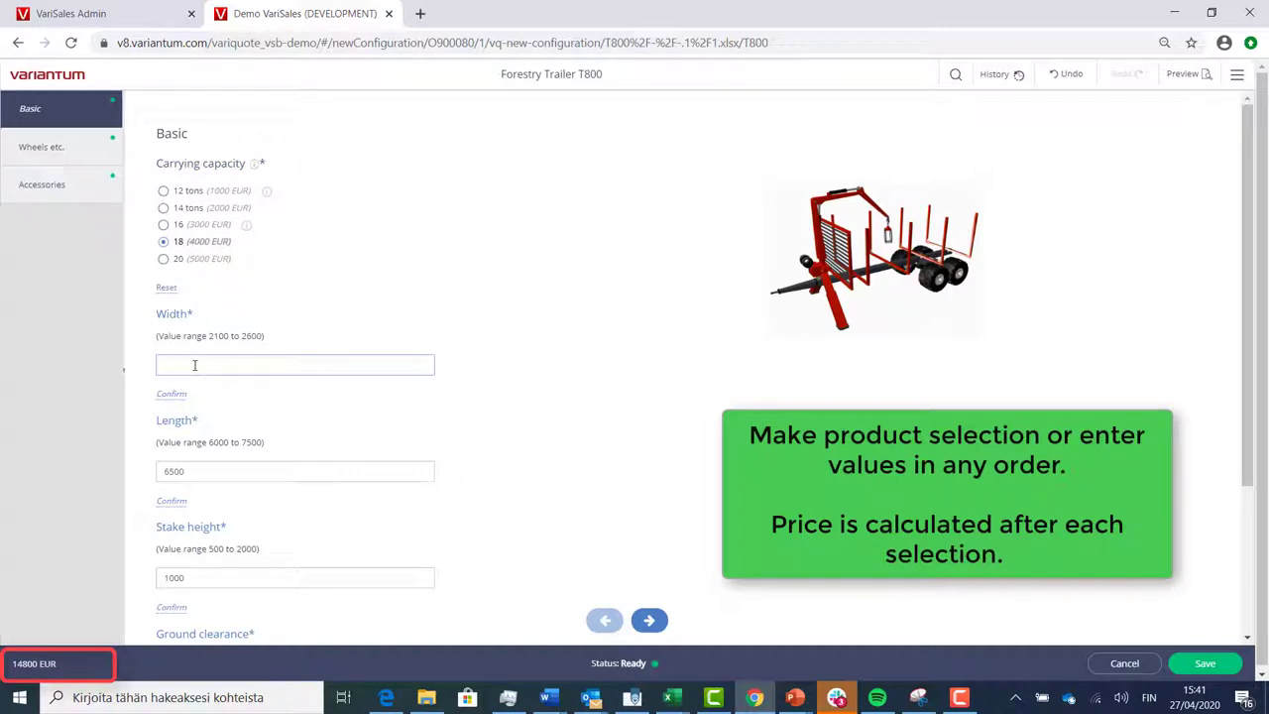
type("2550")
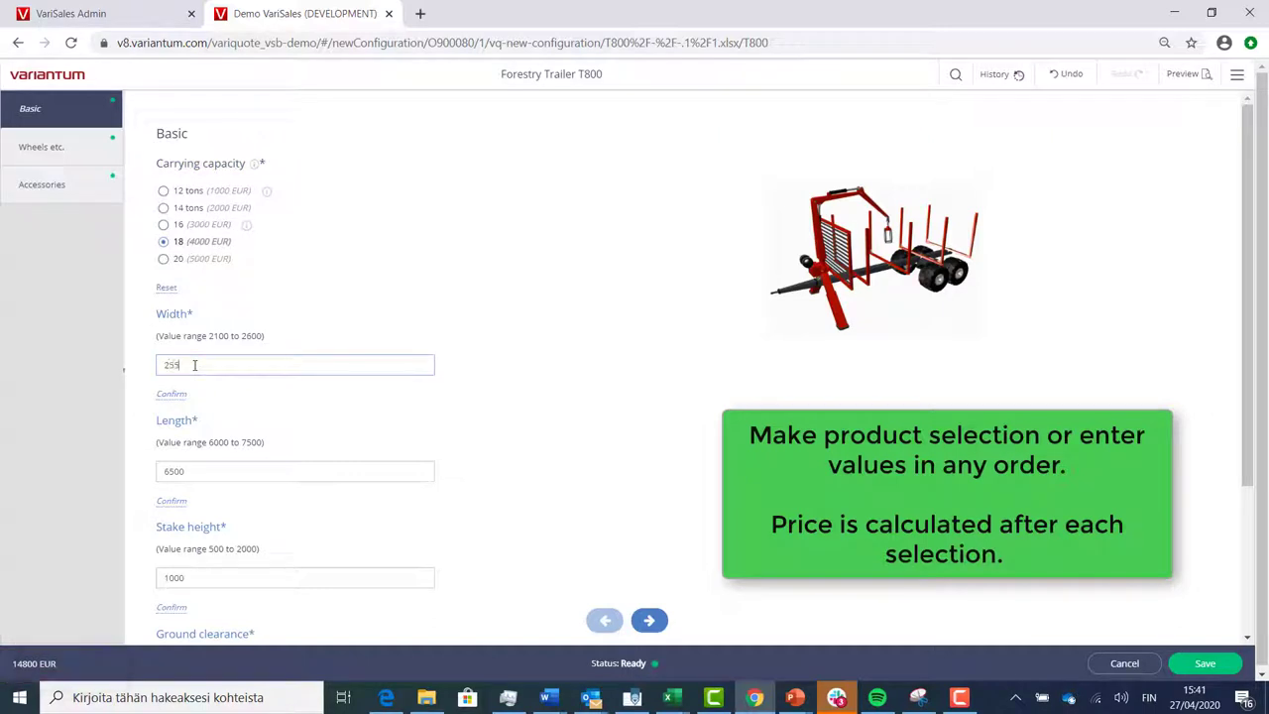
double_click(173, 578)
type("165")
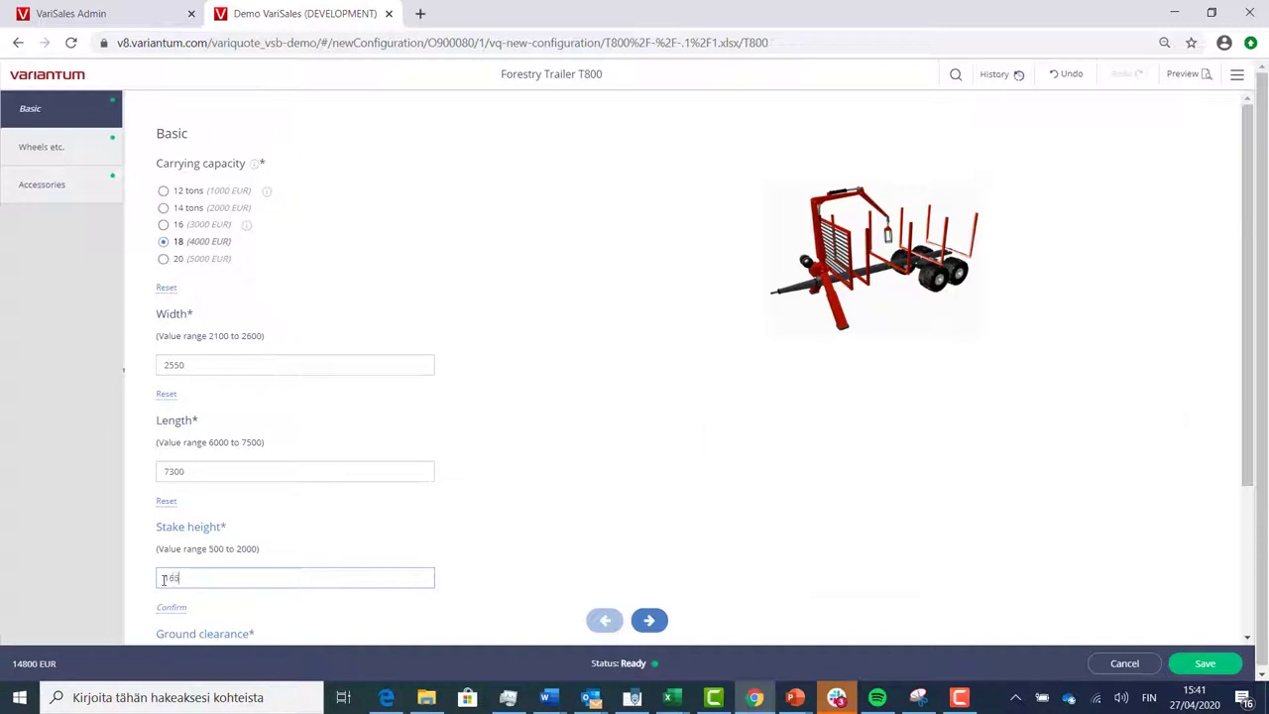
left_click(79, 189)
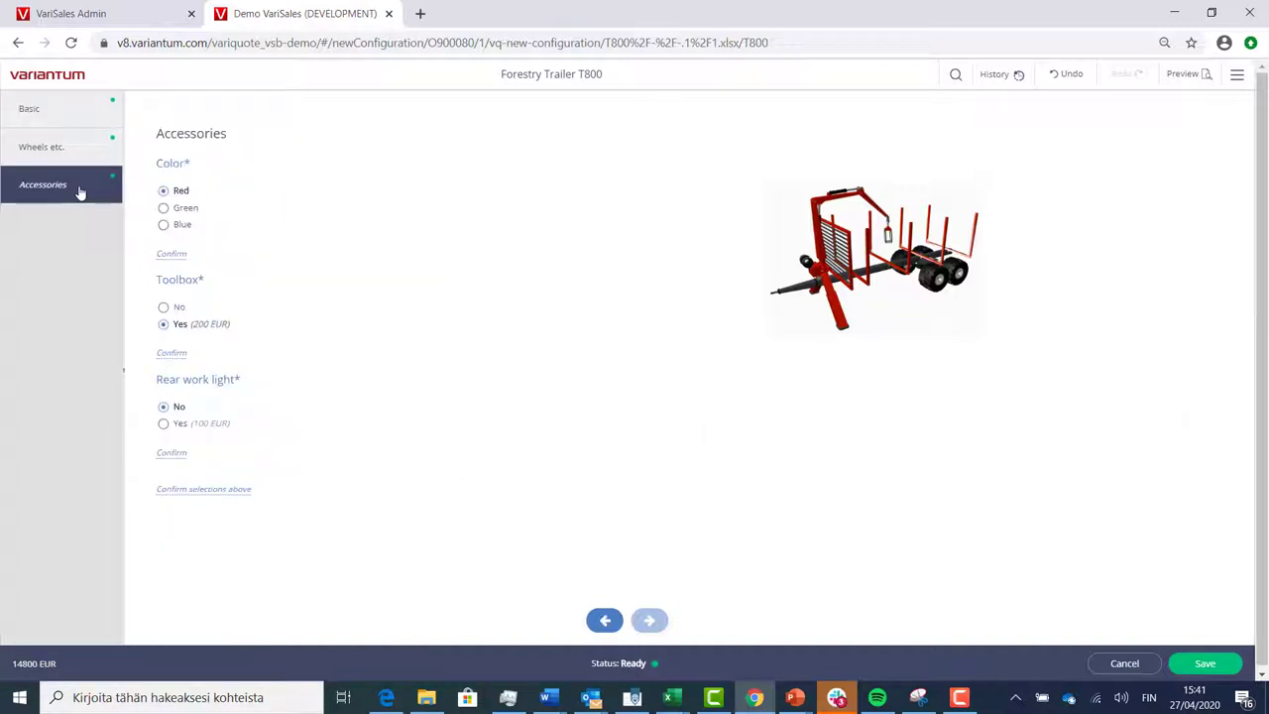
Step: Resolve the 2-wheel brake conflict by keeping 4-wheel brakes and add a crane, reaching 18100 EUR
left_click(73, 149)
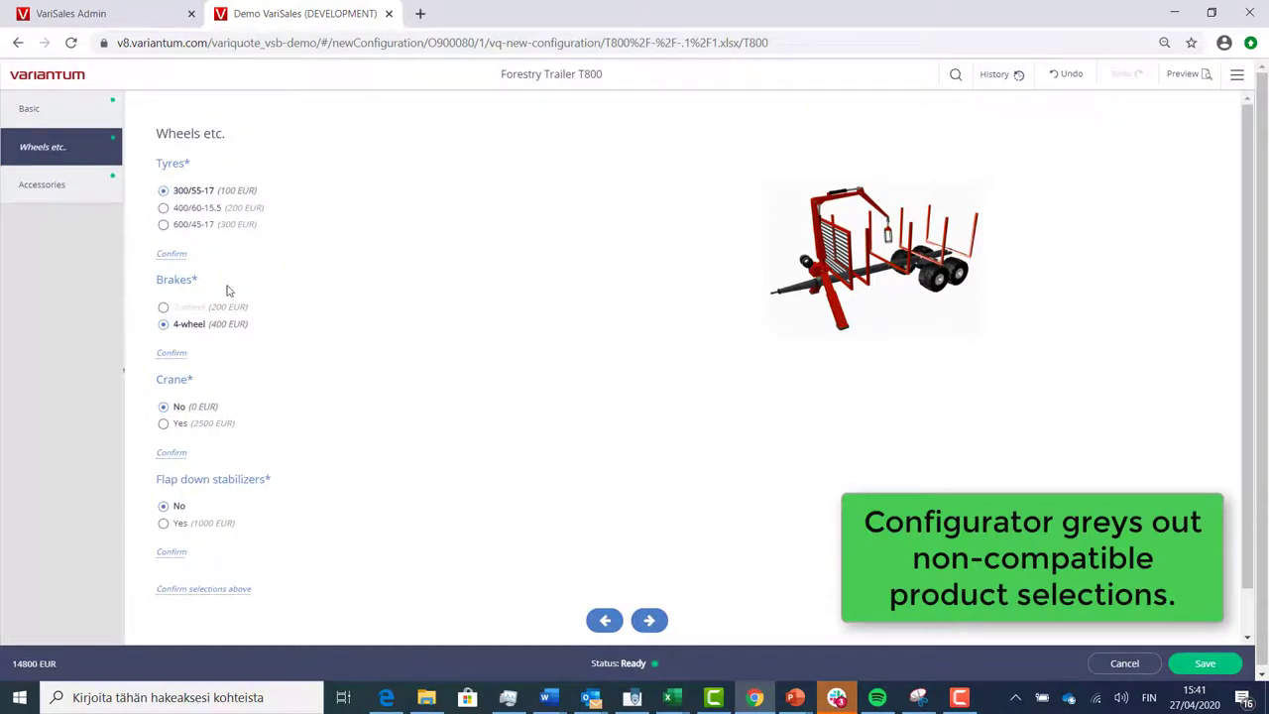
left_click(165, 308)
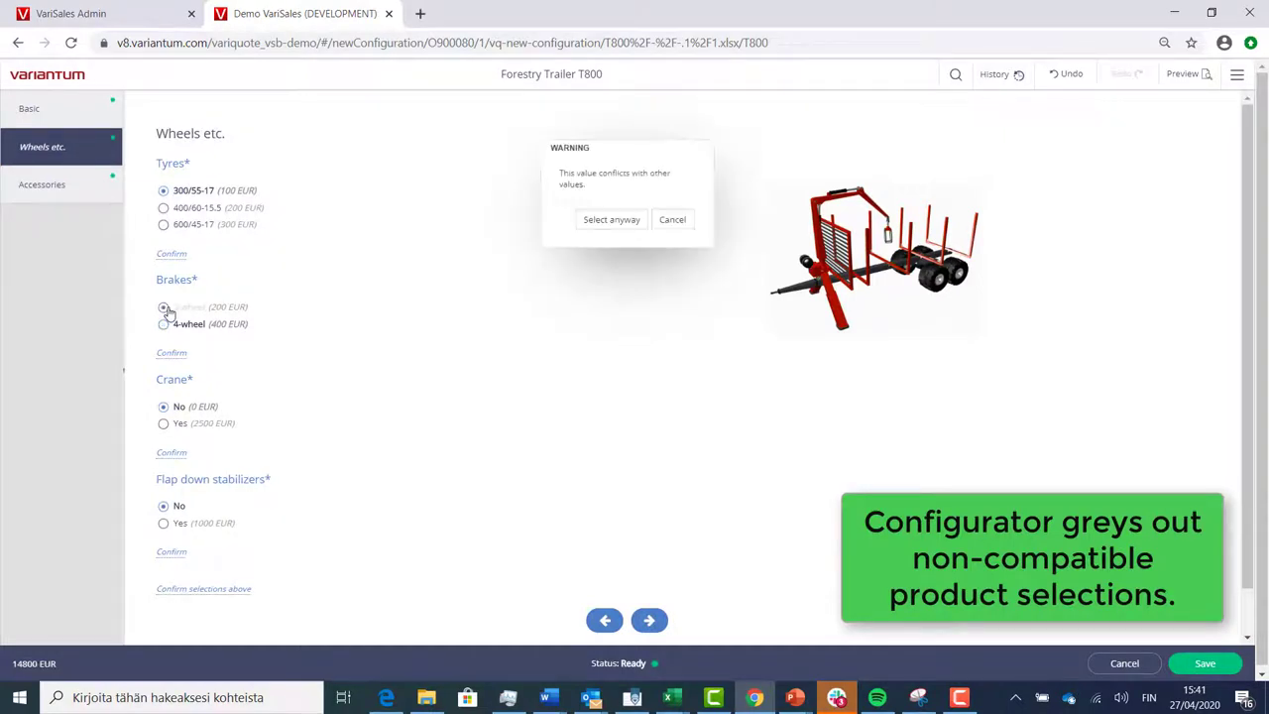
left_click(617, 220)
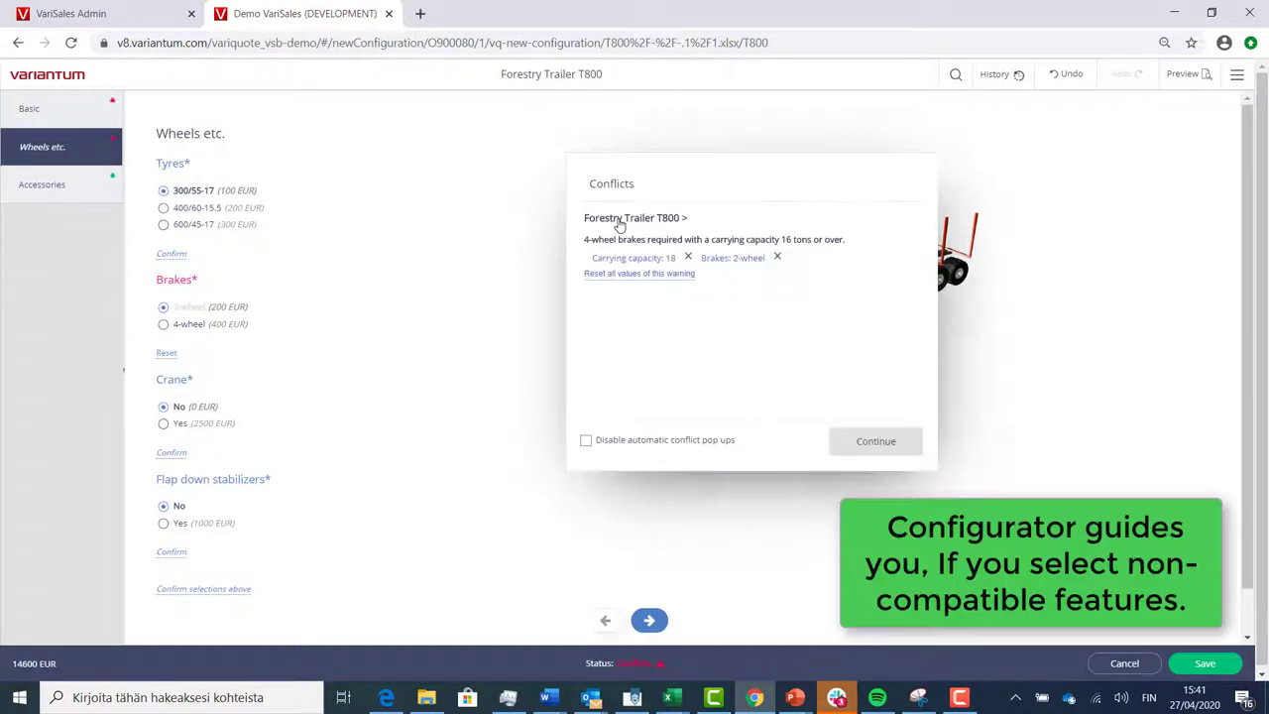
left_click(780, 258)
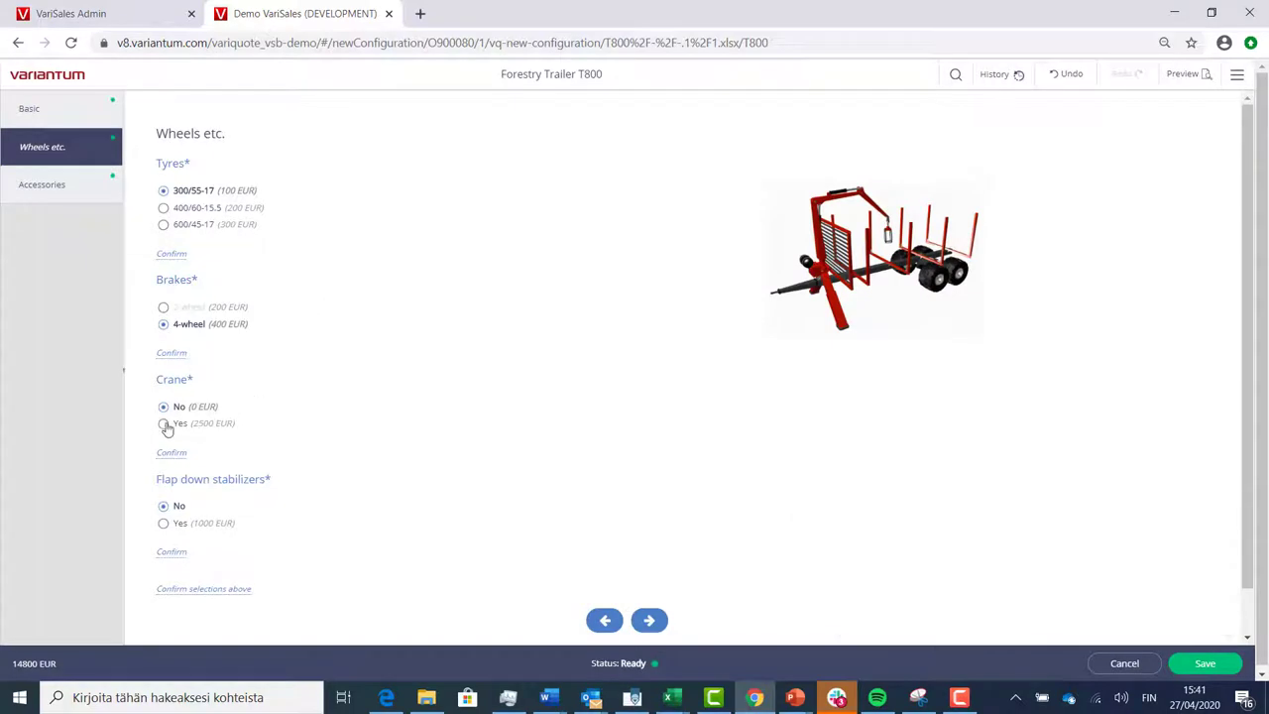
left_click(164, 424)
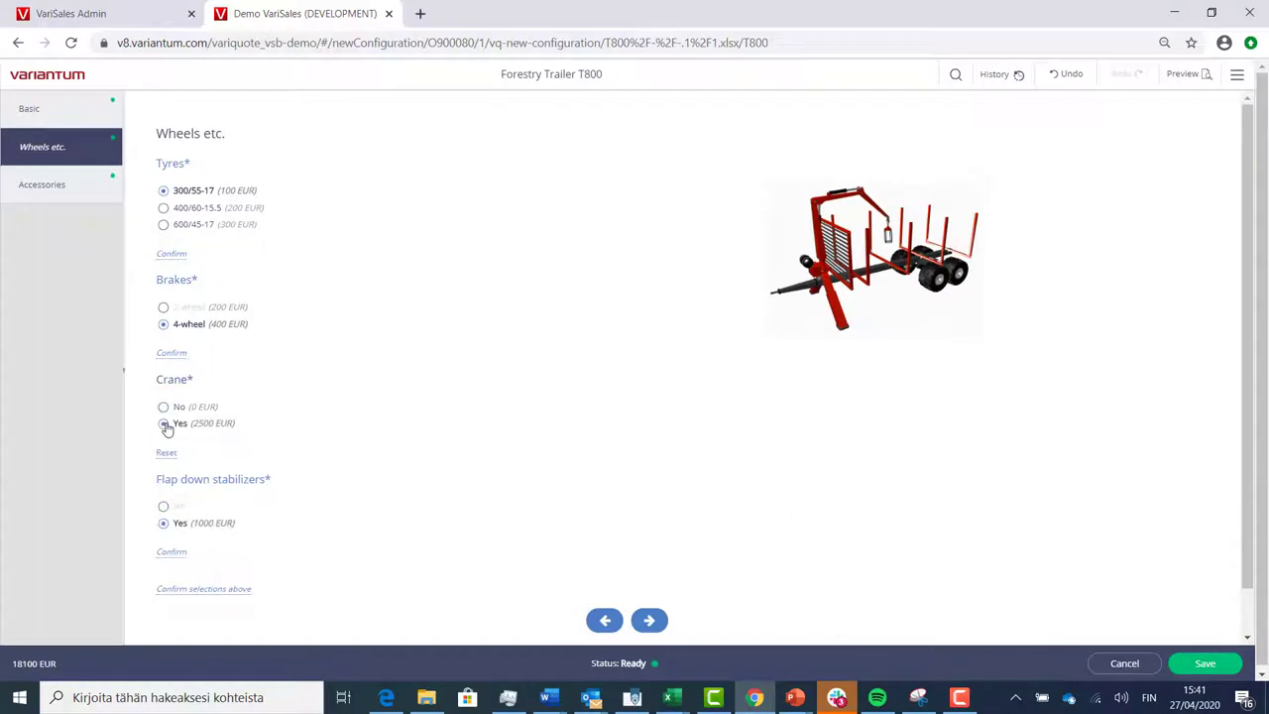
left_click(87, 185)
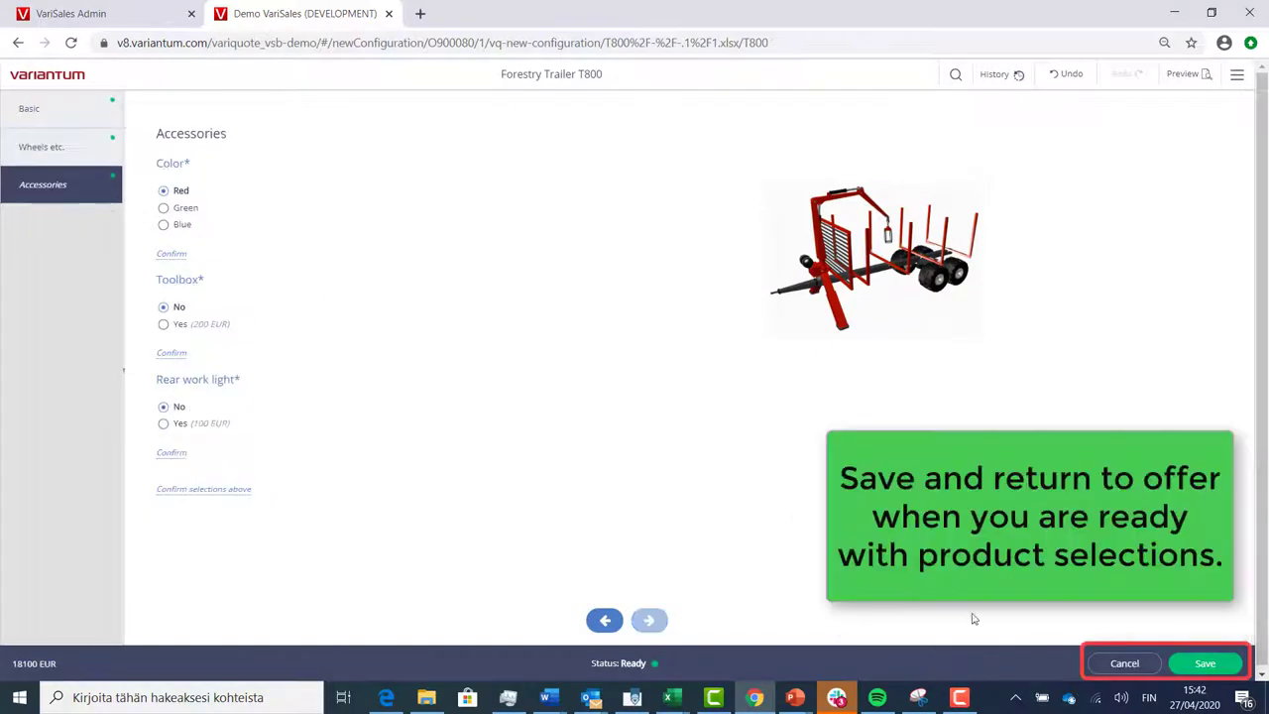
Step: Save the T800 configuration as an 18 100 EUR offer row and check its tech specs
left_click(1205, 665)
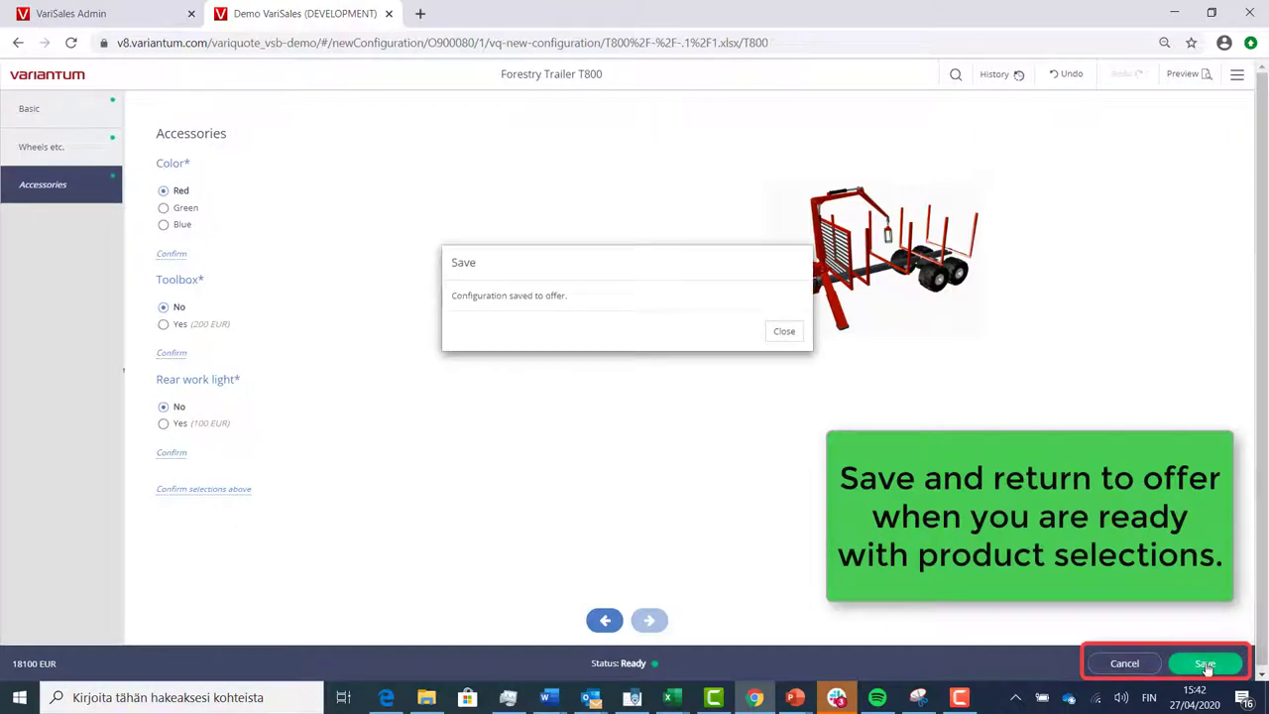
left_click(785, 333)
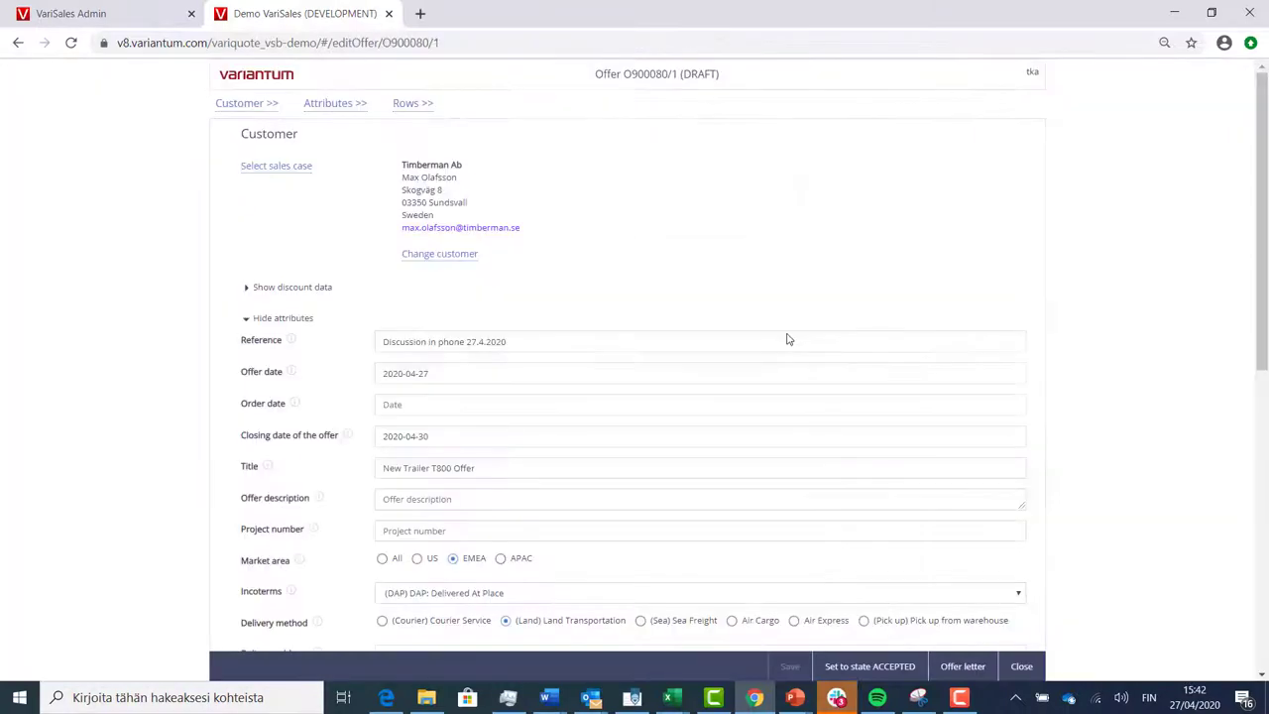
scroll(787, 335, "down", 3)
scroll(787, 333, "down", 3)
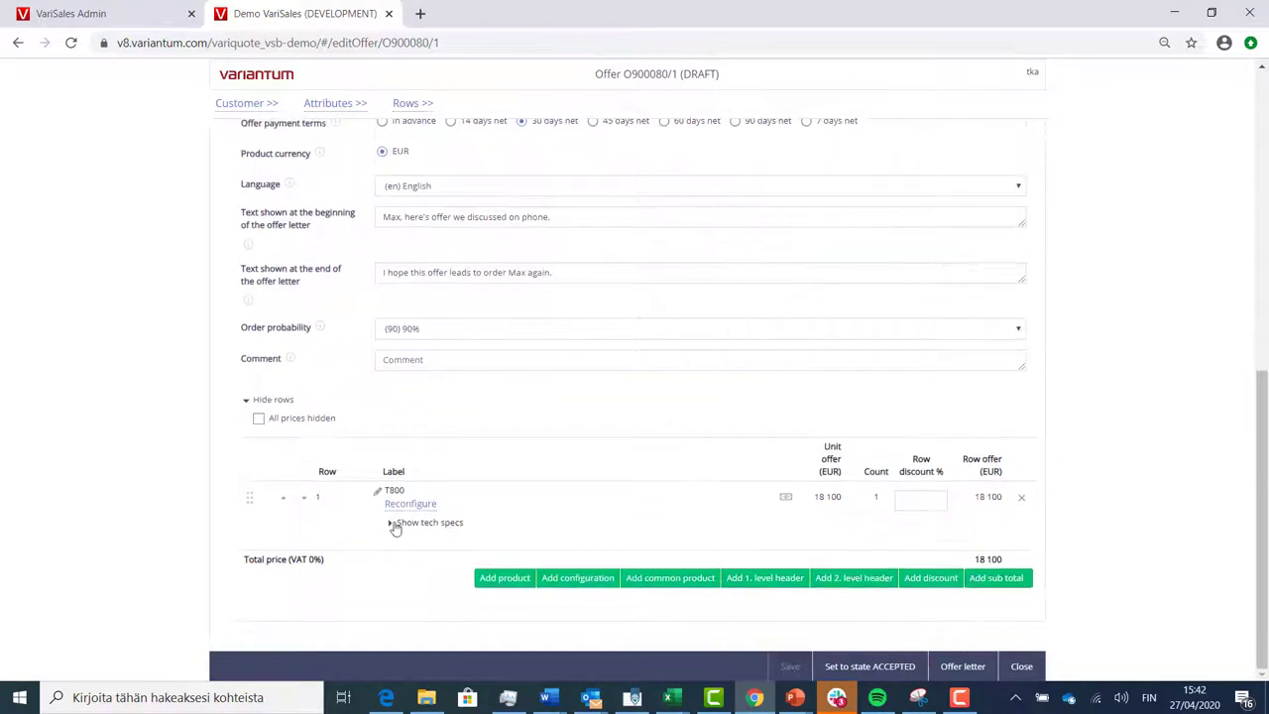
left_click(397, 522)
scroll(568, 528, "down", 3)
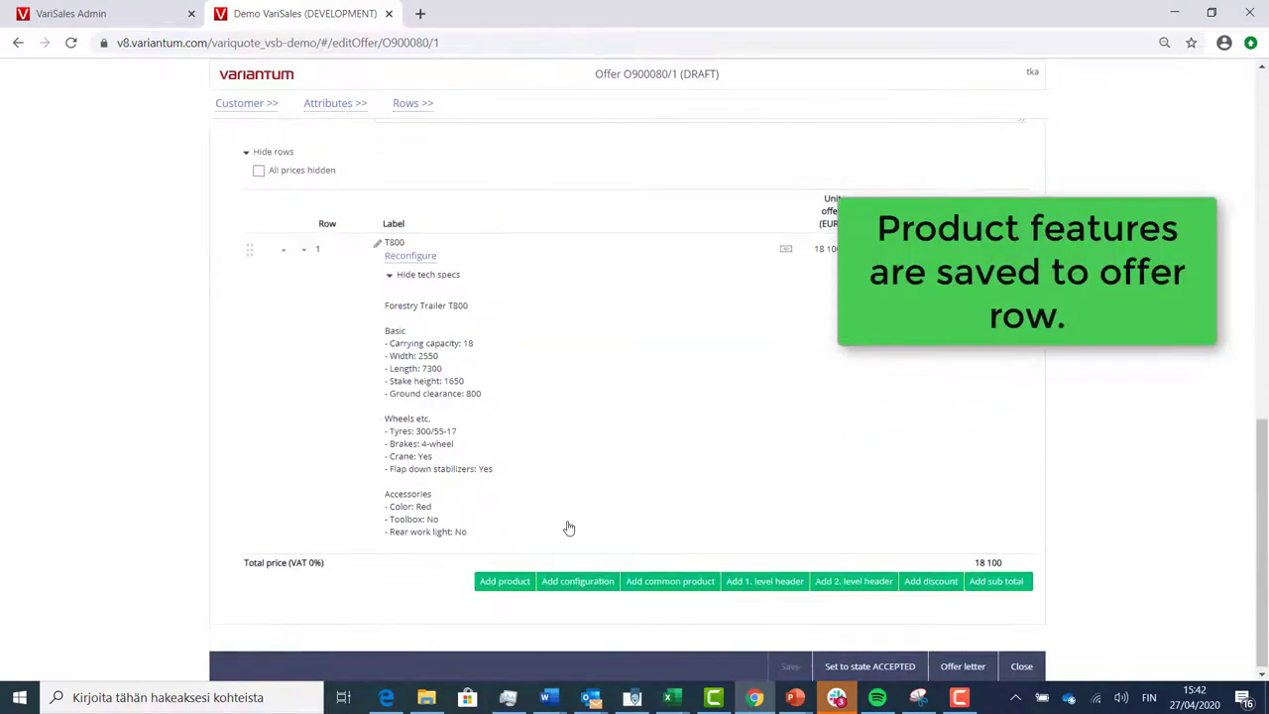
left_click(397, 280)
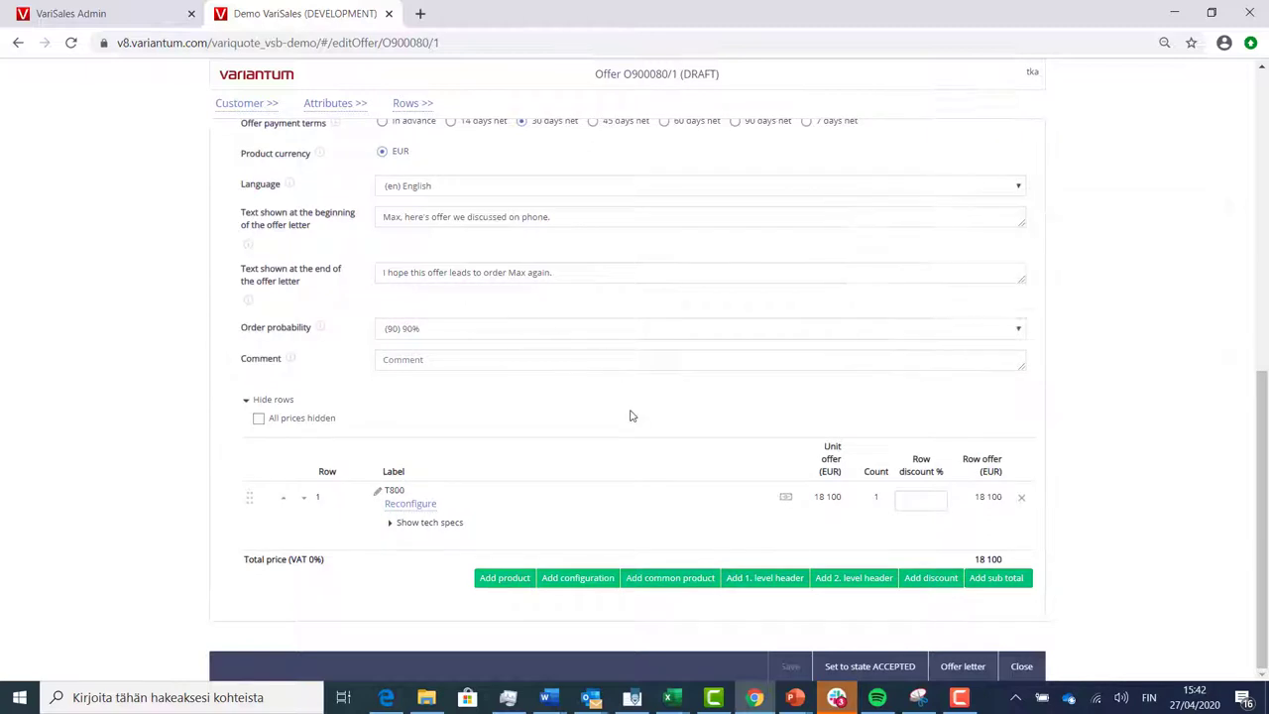
Step: Enter a 1000 EUR discount row below the T800 and save the offer at 17 100
left_click(923, 578)
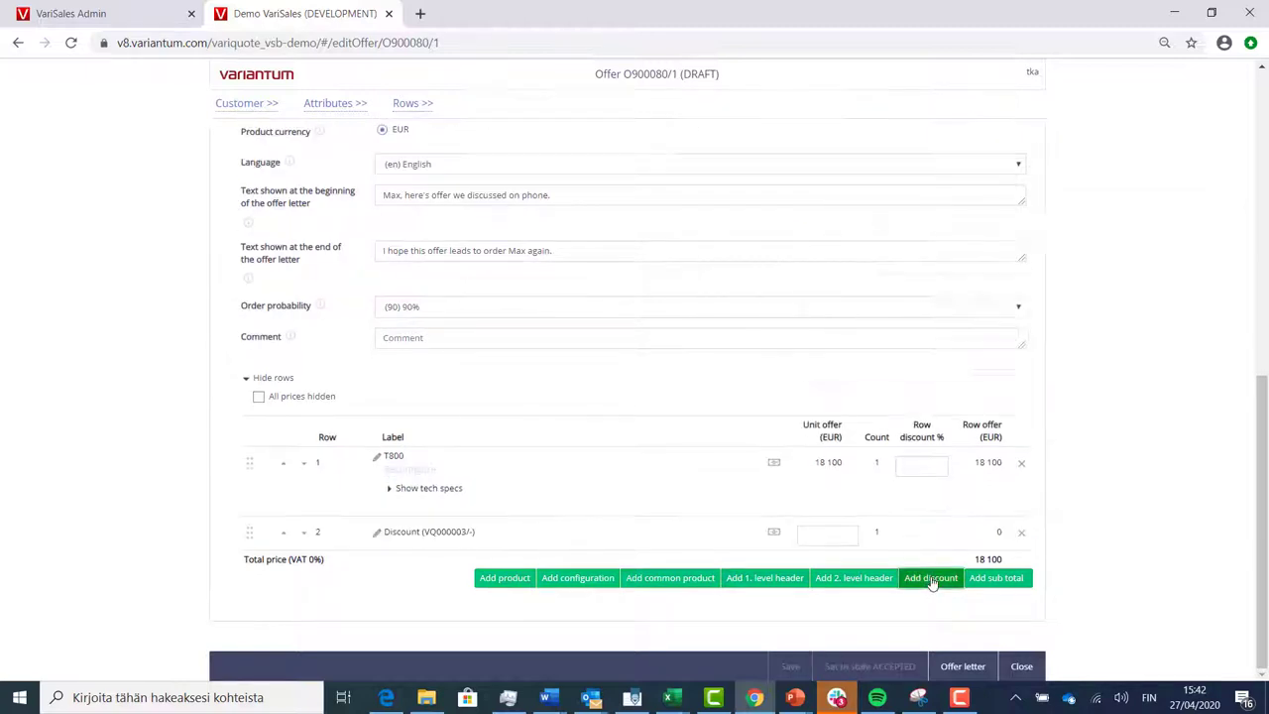
left_click(817, 535)
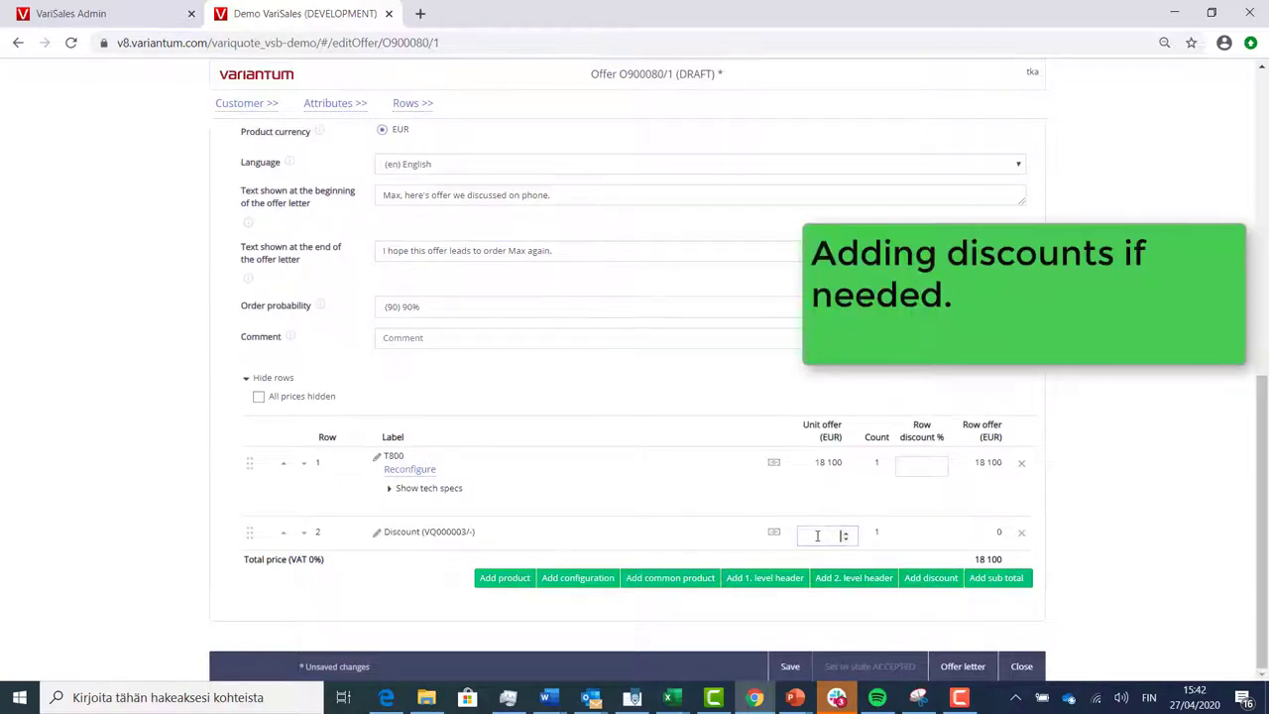
type("1000")
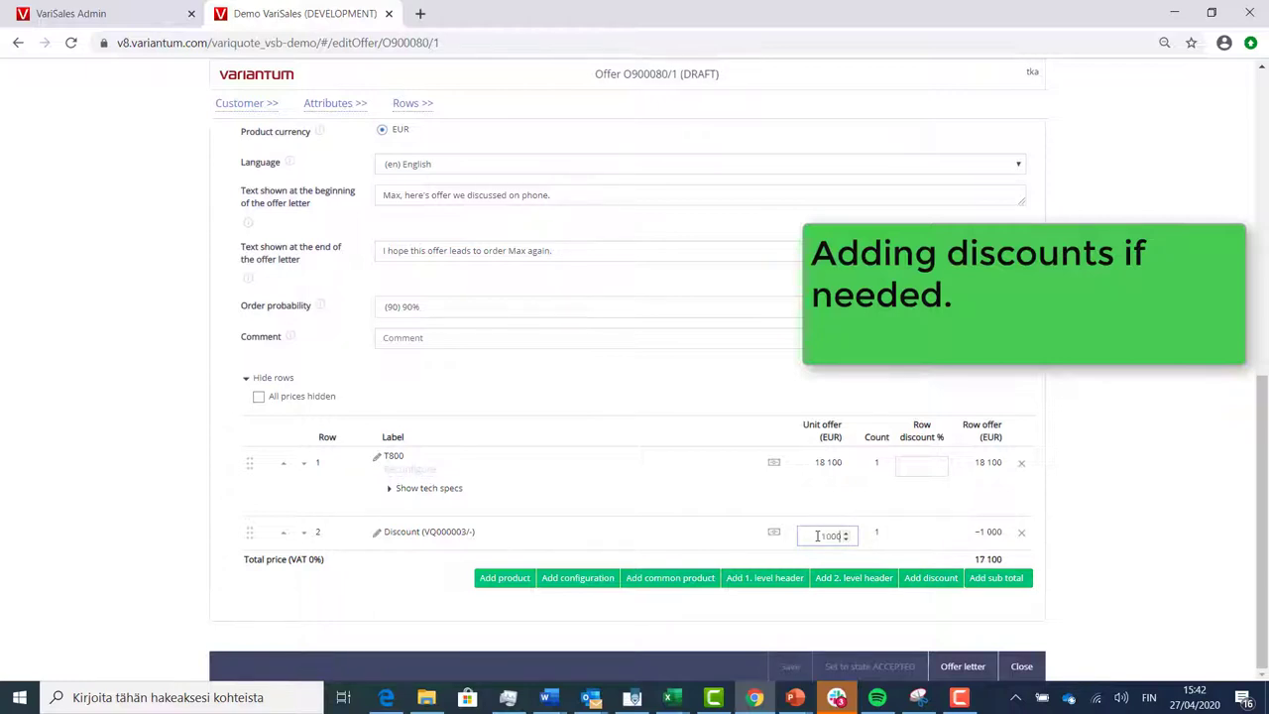
left_click(658, 621)
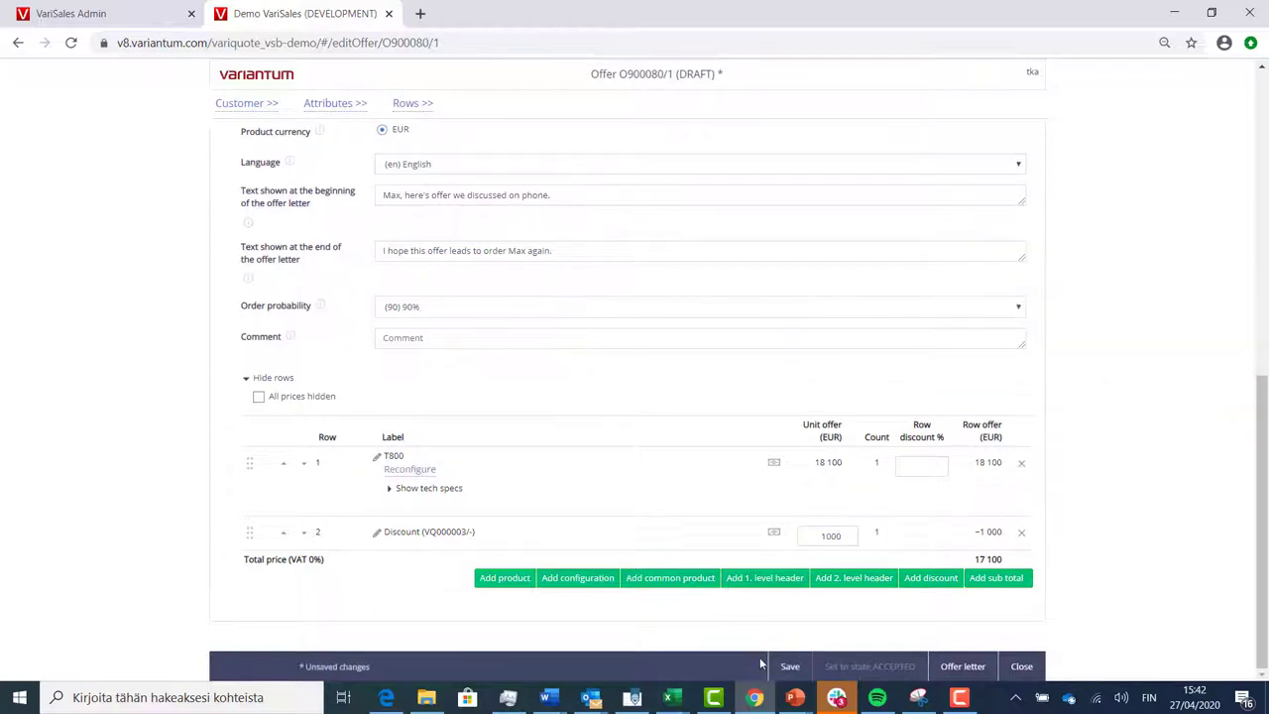
left_click(789, 666)
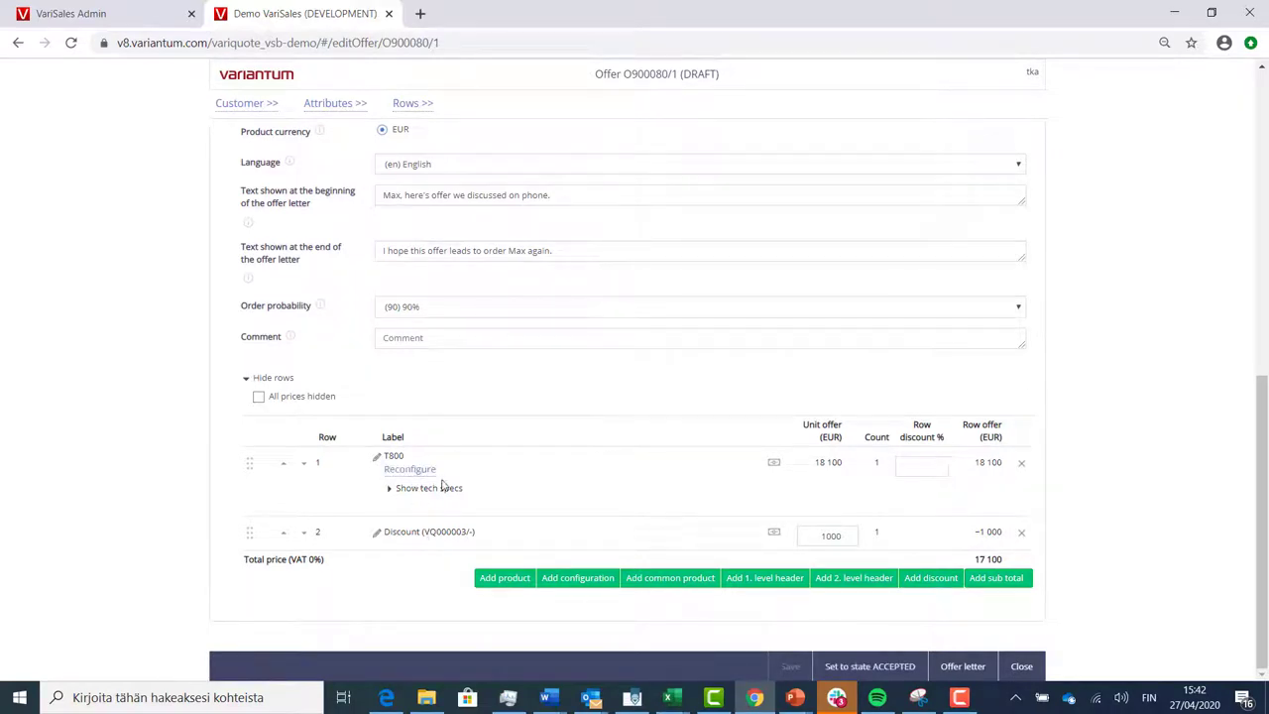
Step: Create the English DOCX letter from the Demo offer letter template and open offerLetter (9).docx at 100%
left_click(963, 666)
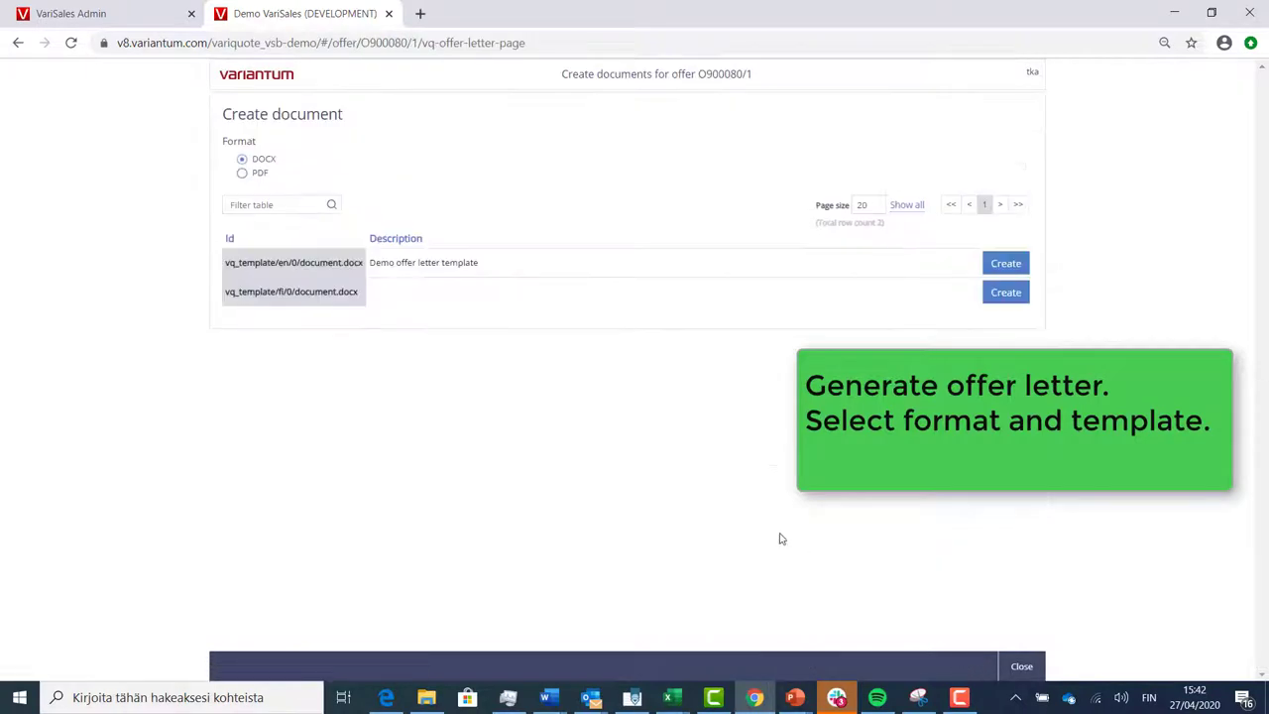
left_click(998, 265)
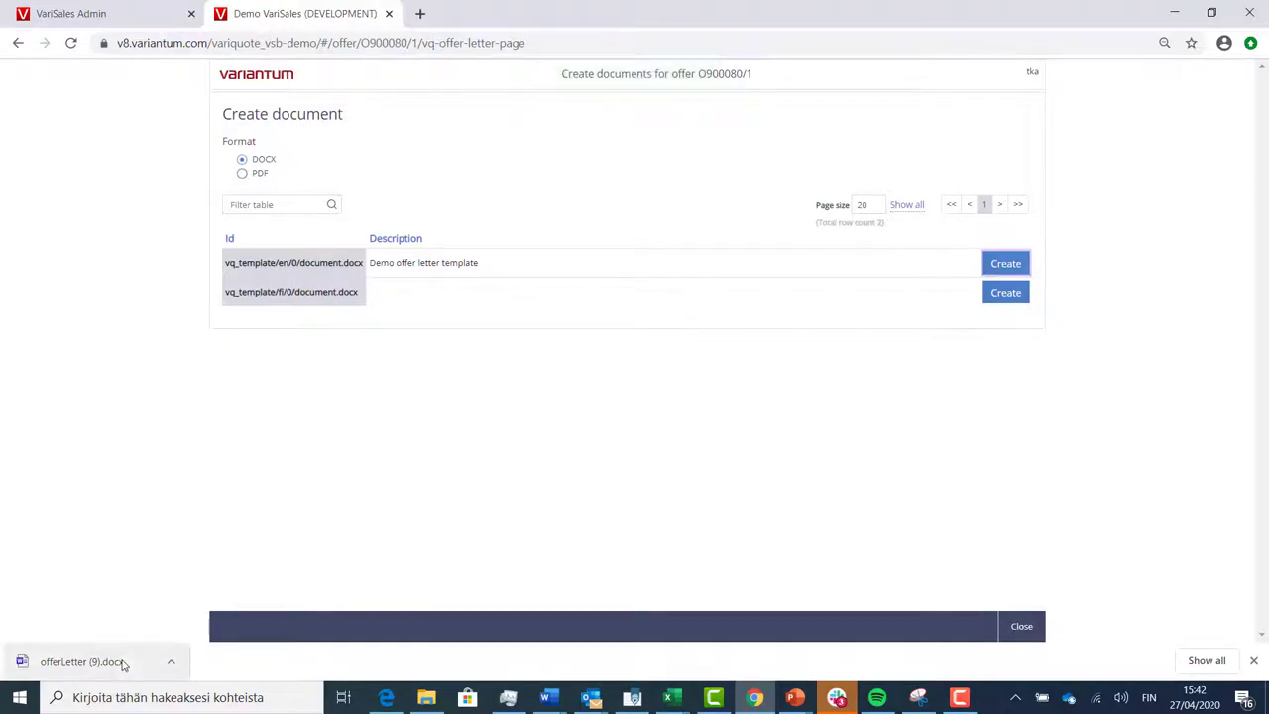
left_click(159, 663)
left_click(1178, 673)
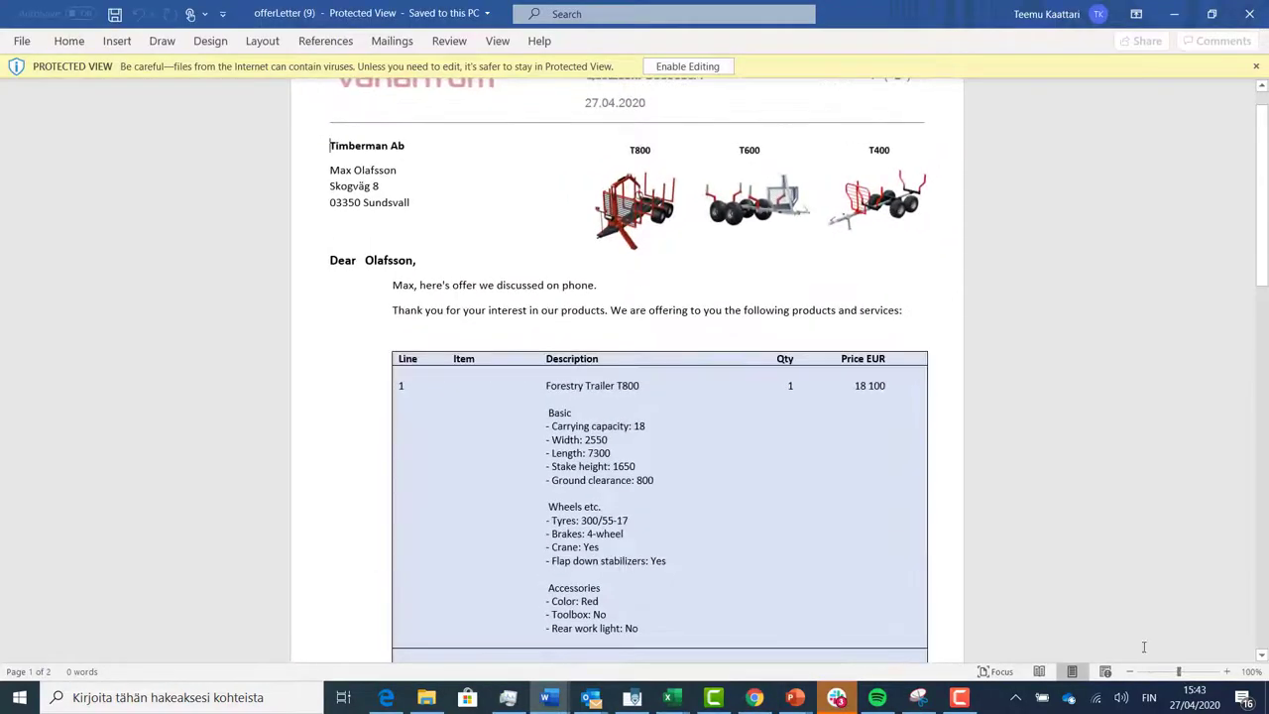
Step: Scroll through the Word offer letter's product table, discount and delivery terms
scroll(501, 184, "up", 1)
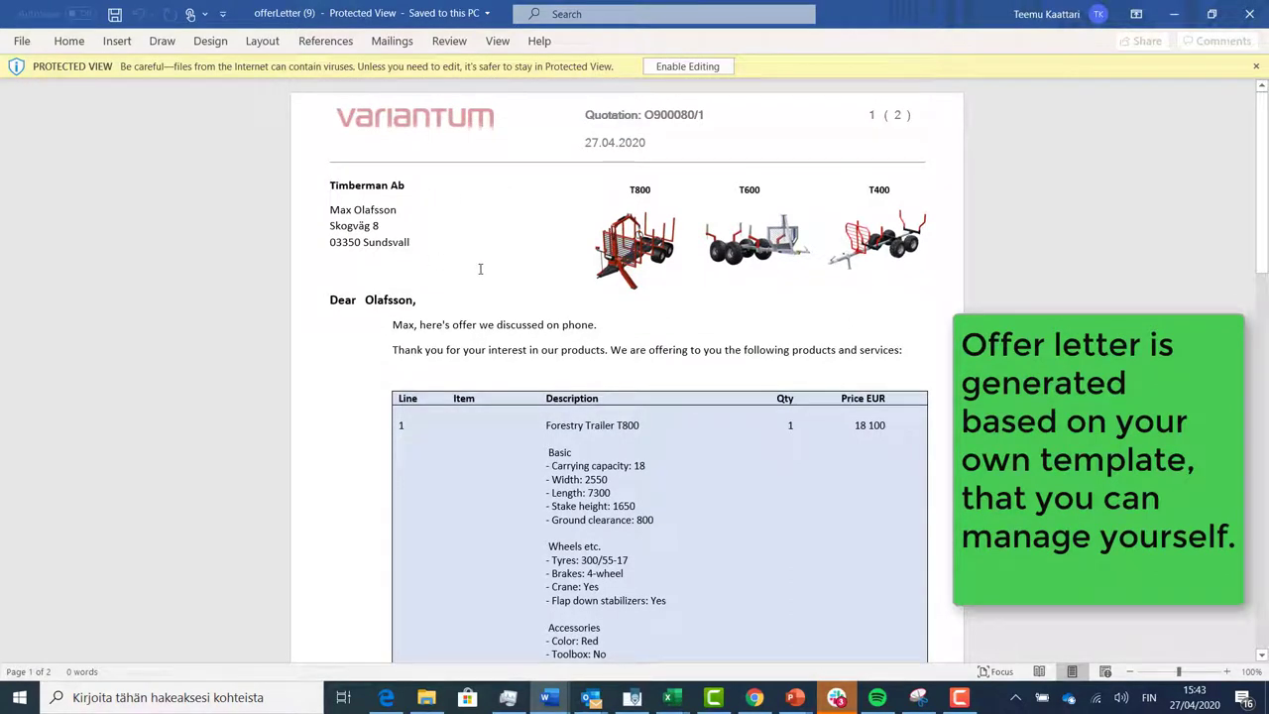
scroll(480, 268, "down", 1)
scroll(480, 268, "down", 2)
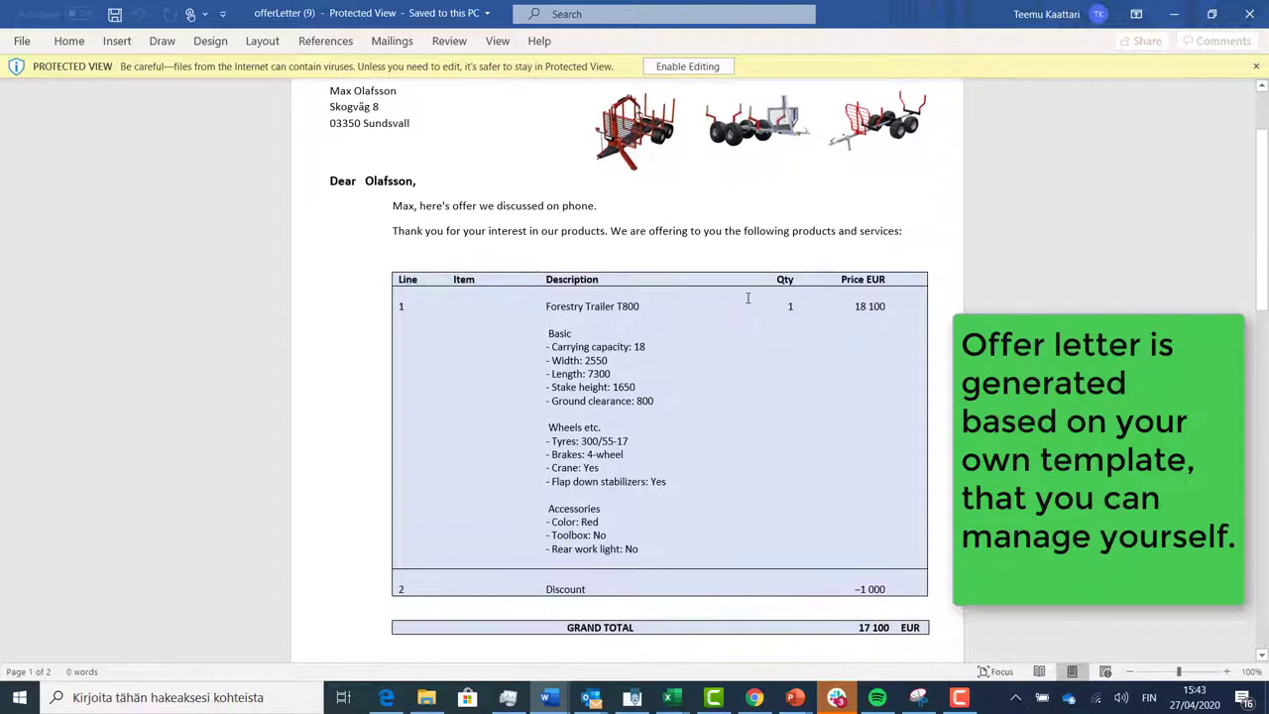
scroll(739, 345, "down", 2)
scroll(739, 345, "down", 3)
scroll(738, 347, "down", 2)
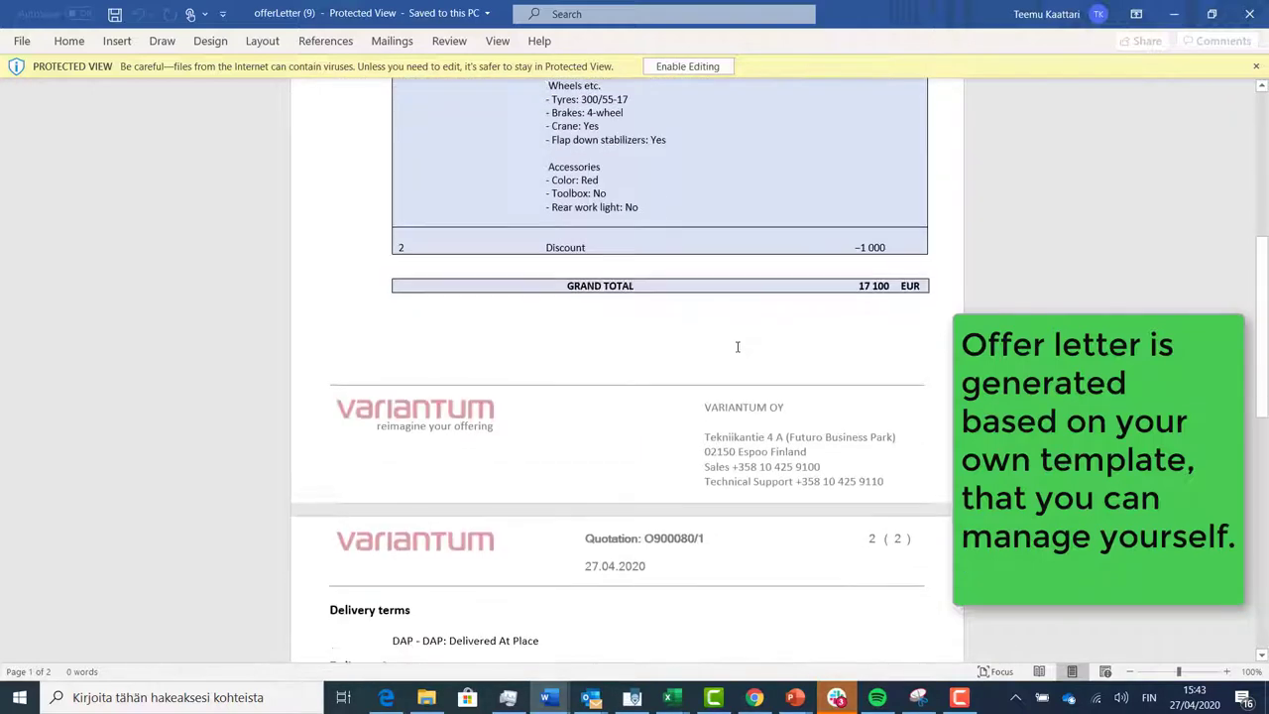
scroll(737, 352, "down", 6)
scroll(737, 352, "down", 3)
scroll(737, 347, "down", 3)
scroll(737, 348, "down", 1)
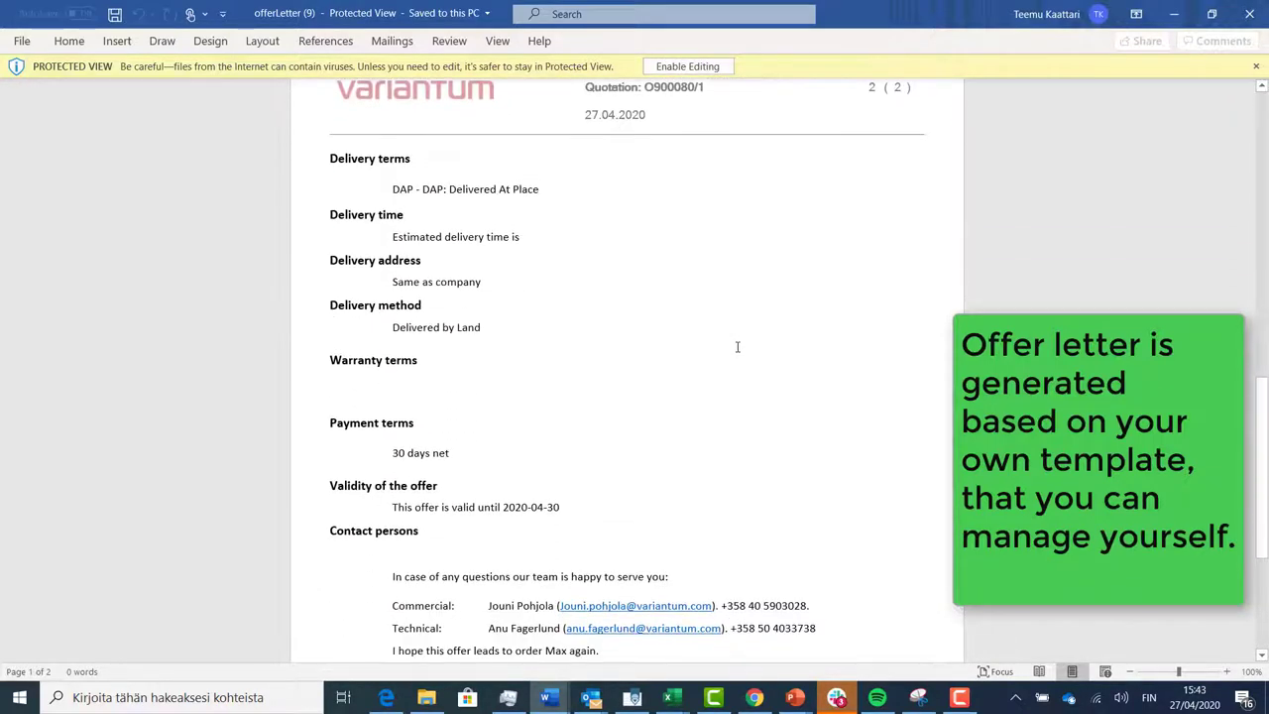
scroll(736, 347, "down", 1)
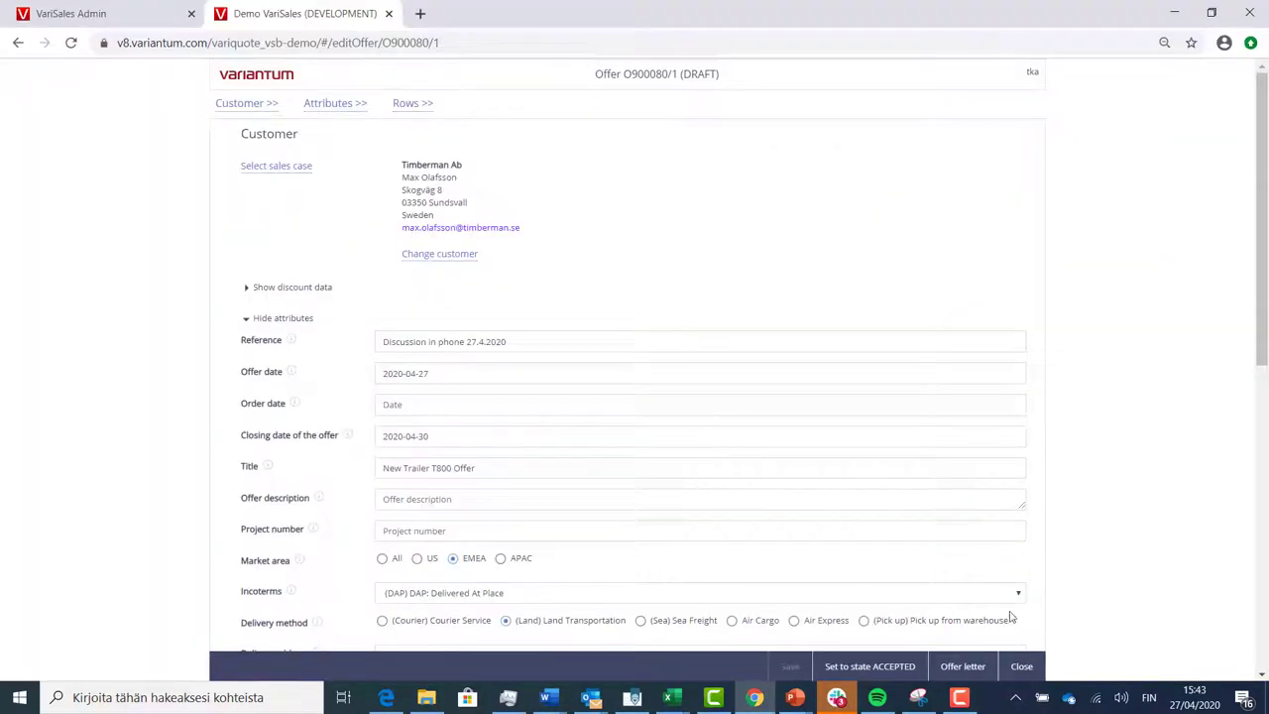
Step: Add a task to check the offer, due 2020-04-30, and open its .ics file in Outlook
left_click(1021, 668)
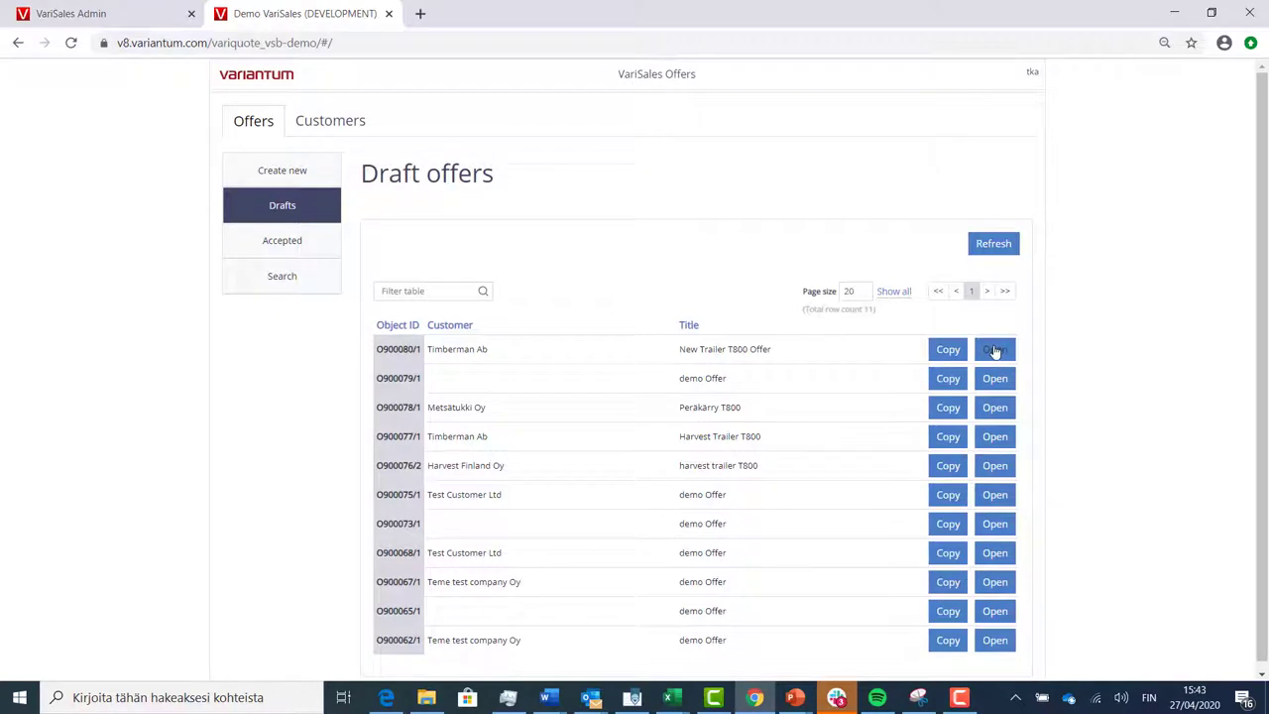
left_click(994, 351)
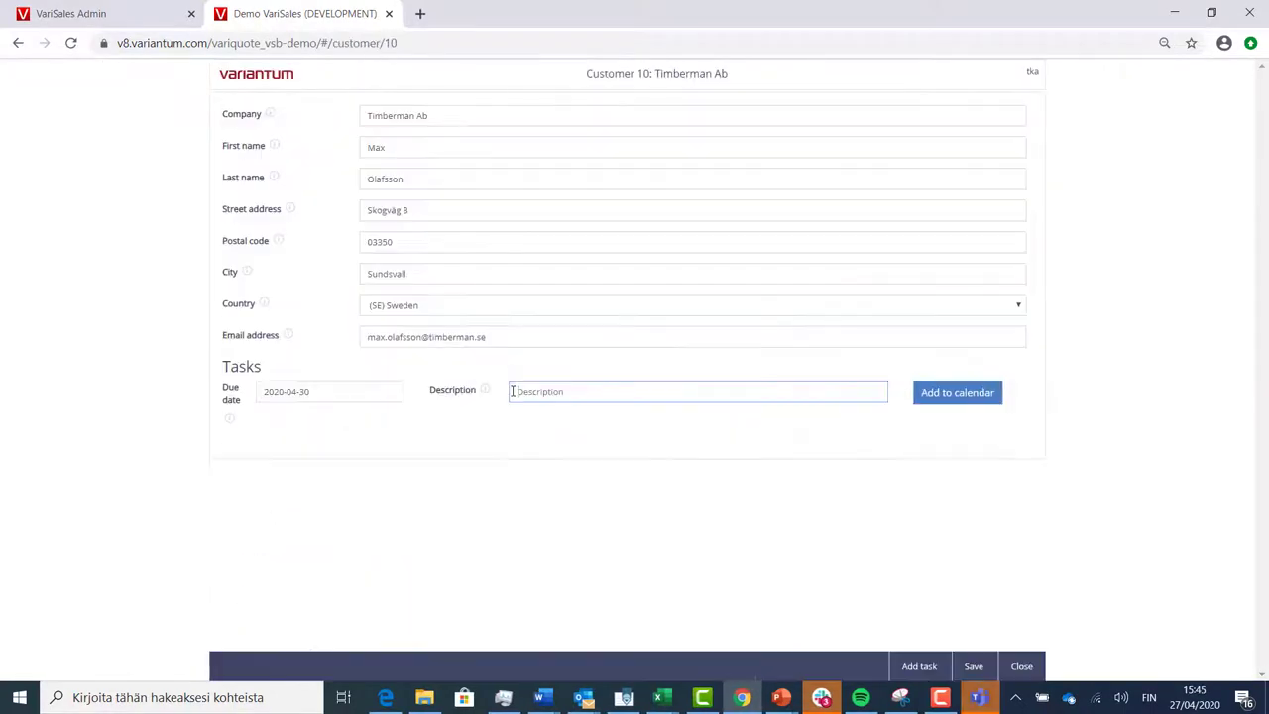
type("c")
type("heck")
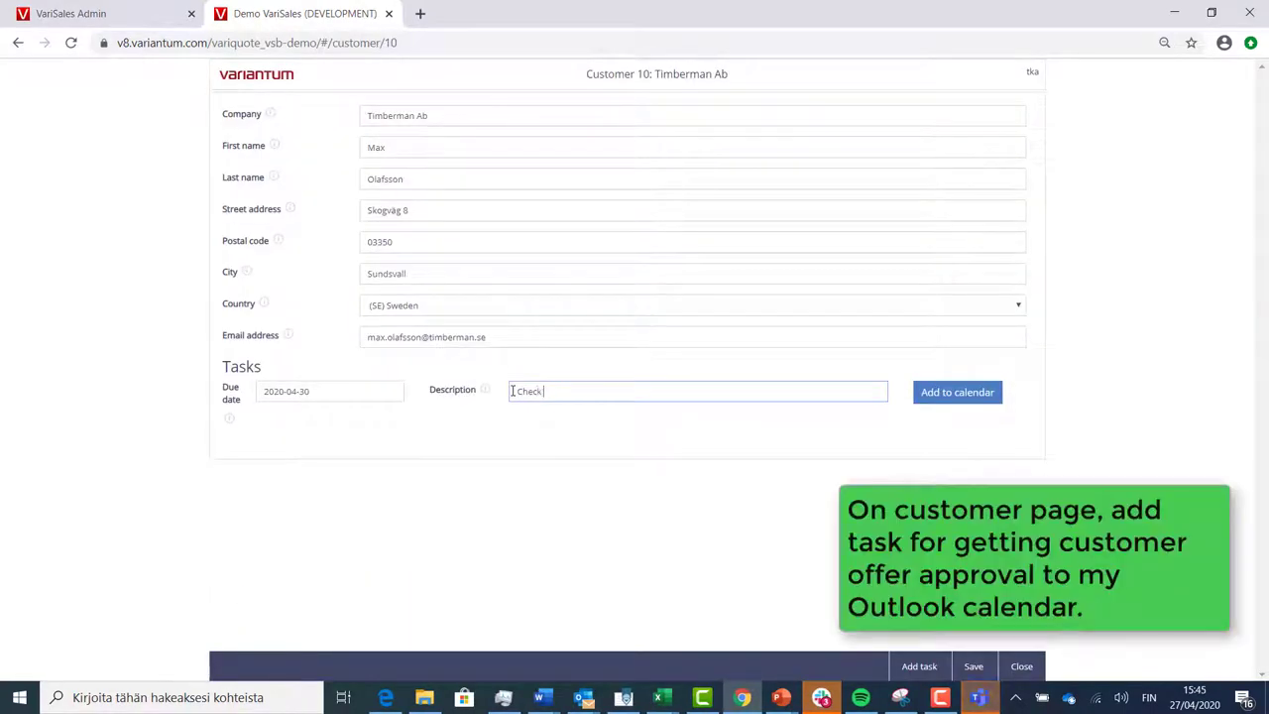
type("max of")
type("fer")
left_click(950, 398)
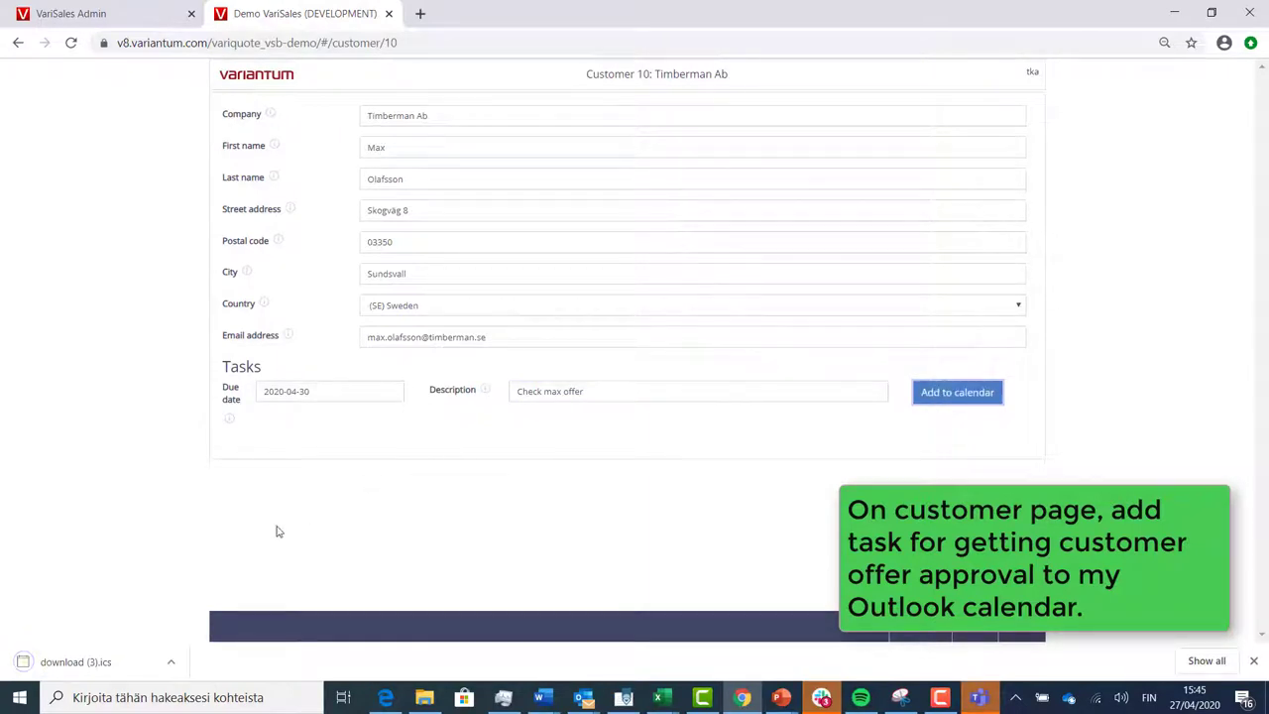
left_click(97, 662)
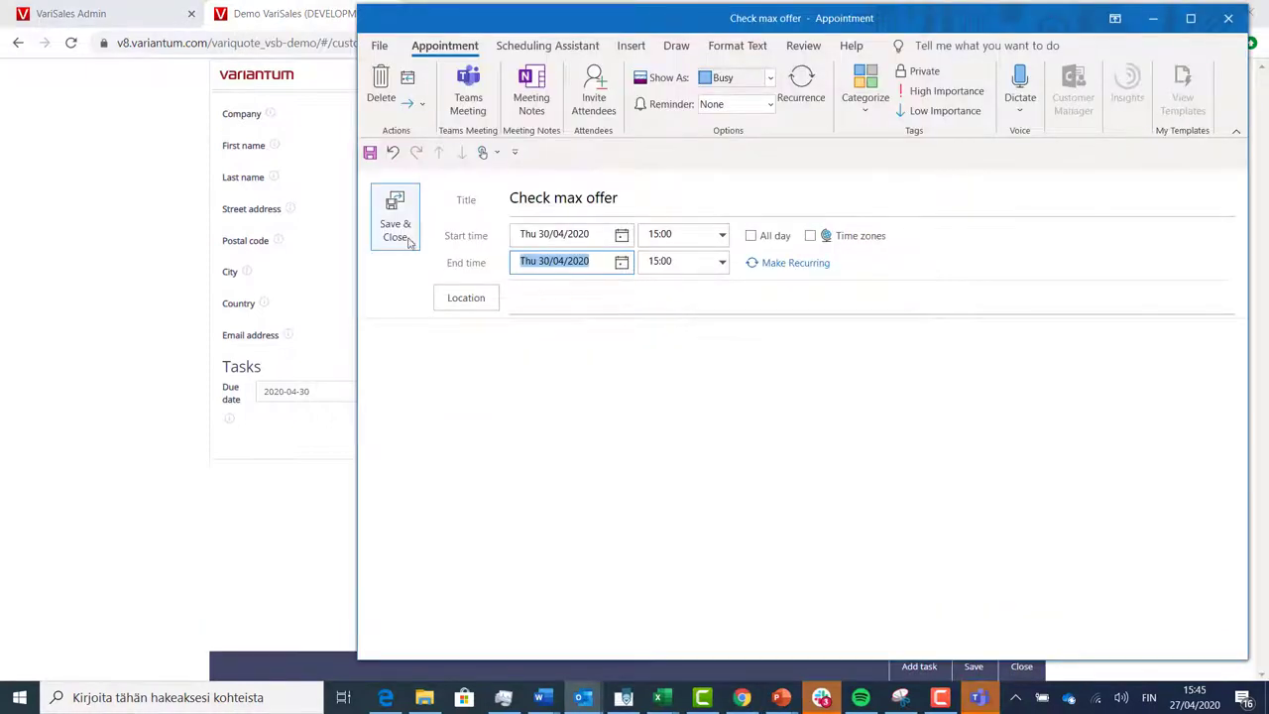
Step: Save the offer-check appointment, then download and open offer O900080/1's OfferLetter.pdf
left_click(410, 244)
scroll(992, 351, "down", 10)
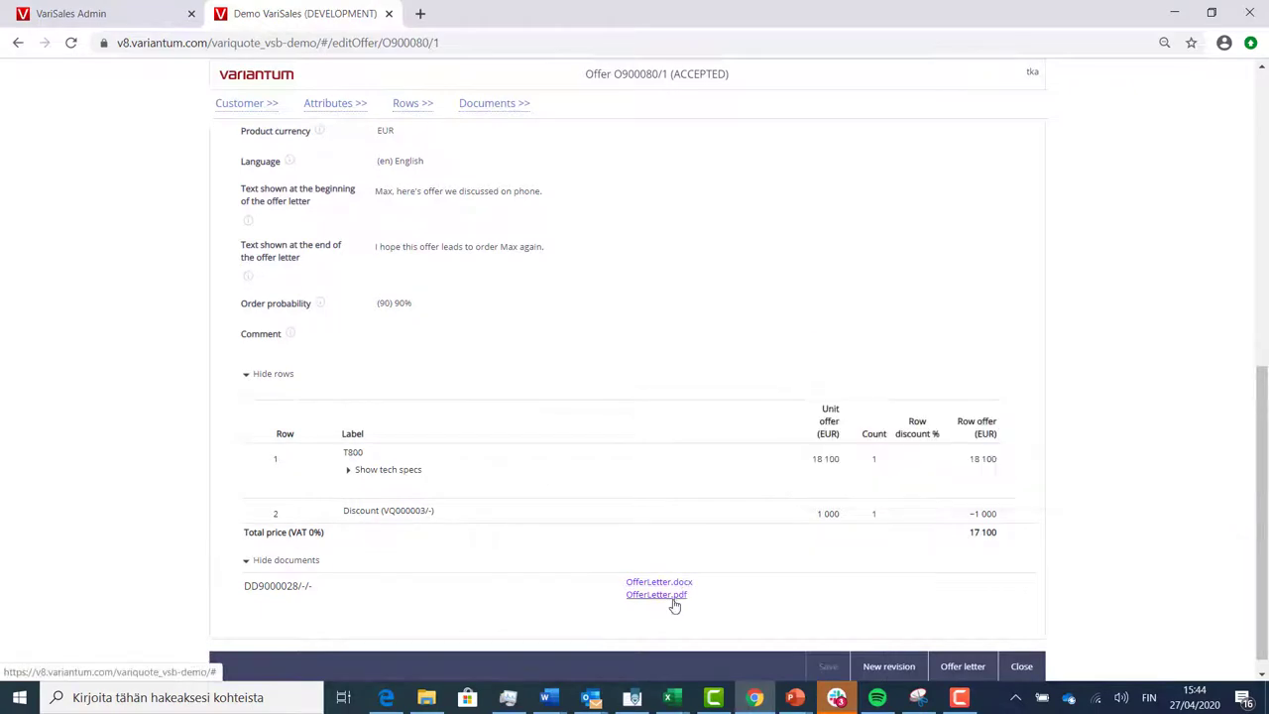
left_click(674, 595)
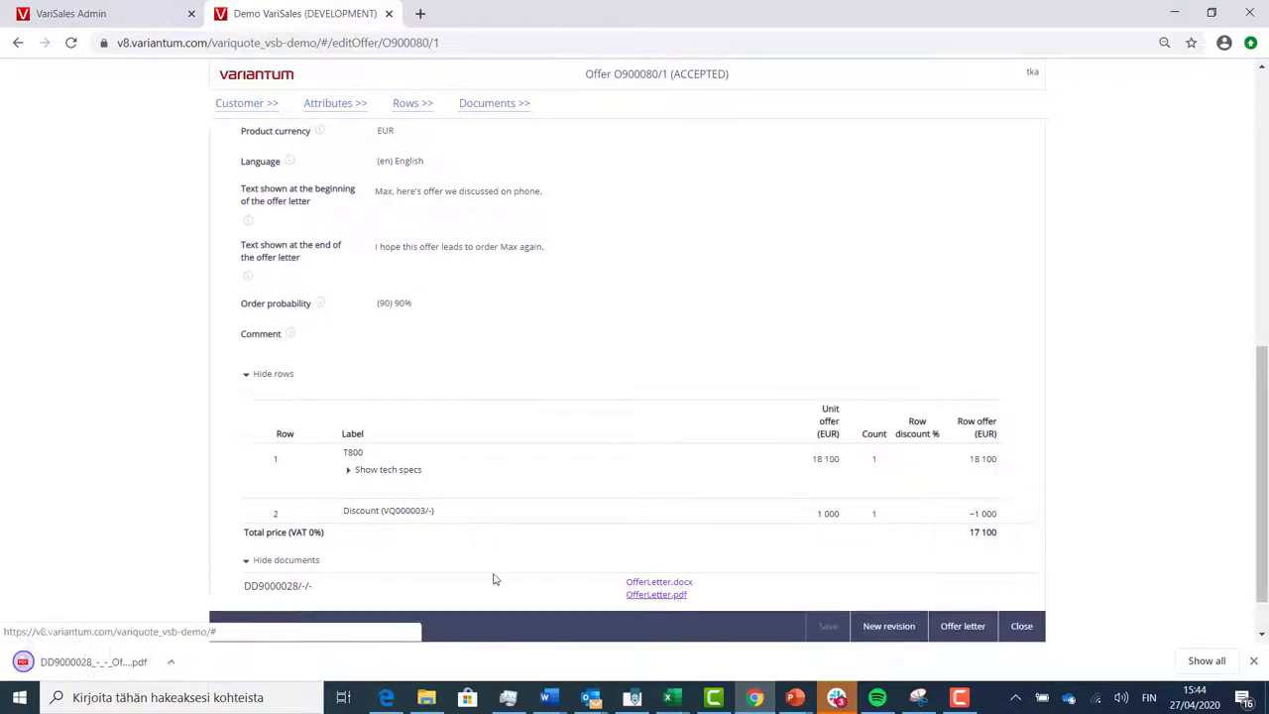
left_click(84, 668)
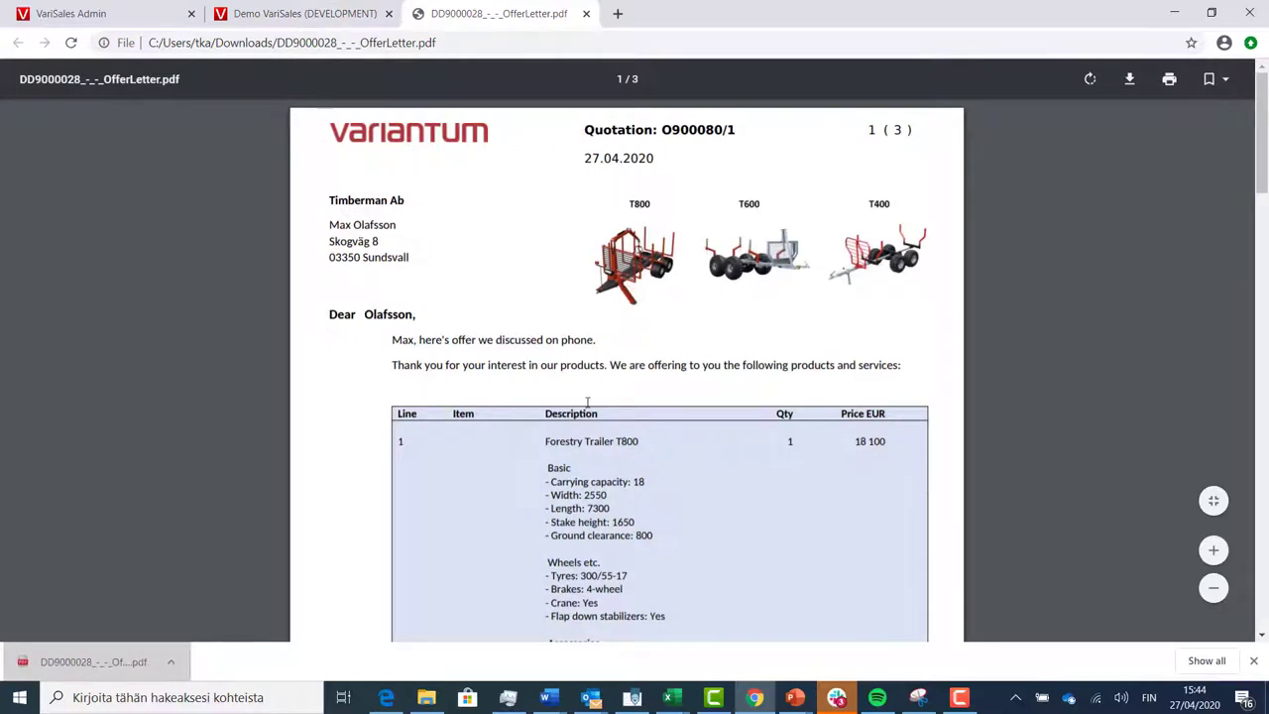
Step: Review the offer letter PDF page by page
scroll(607, 417, "down", 2)
scroll(606, 417, "down", 2)
scroll(625, 432, "down", 1)
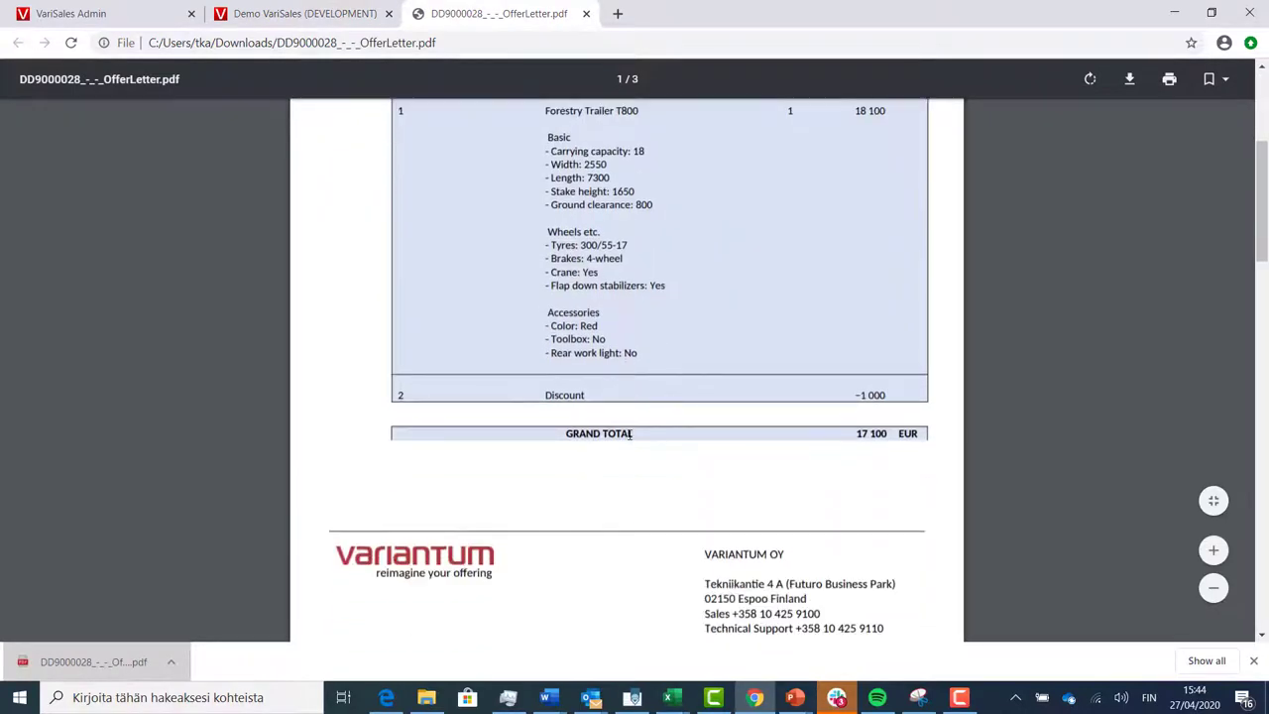
scroll(631, 435, "down", 1)
scroll(631, 435, "down", 2)
scroll(631, 434, "down", 1)
scroll(629, 435, "down", 2)
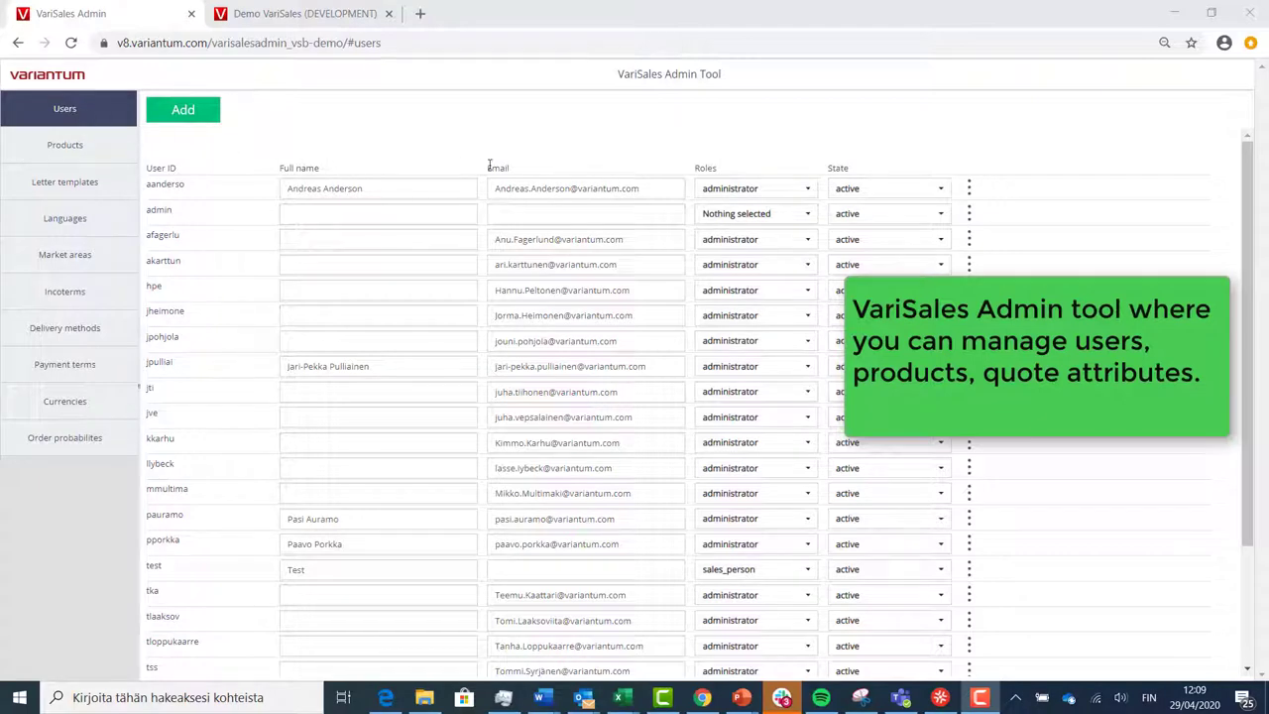
Step: Inspect the first user's State choices and Set password/Delete actions menu, then close them
left_click(940, 194)
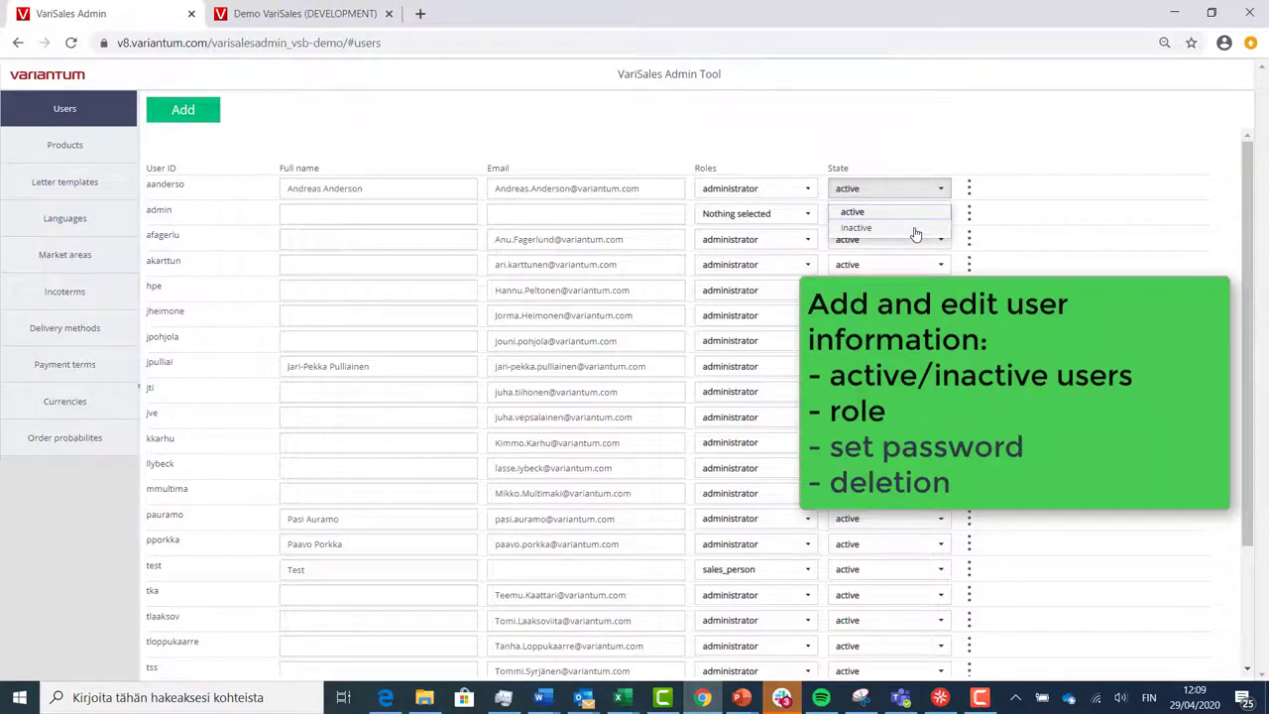
left_click(944, 146)
left_click(969, 189)
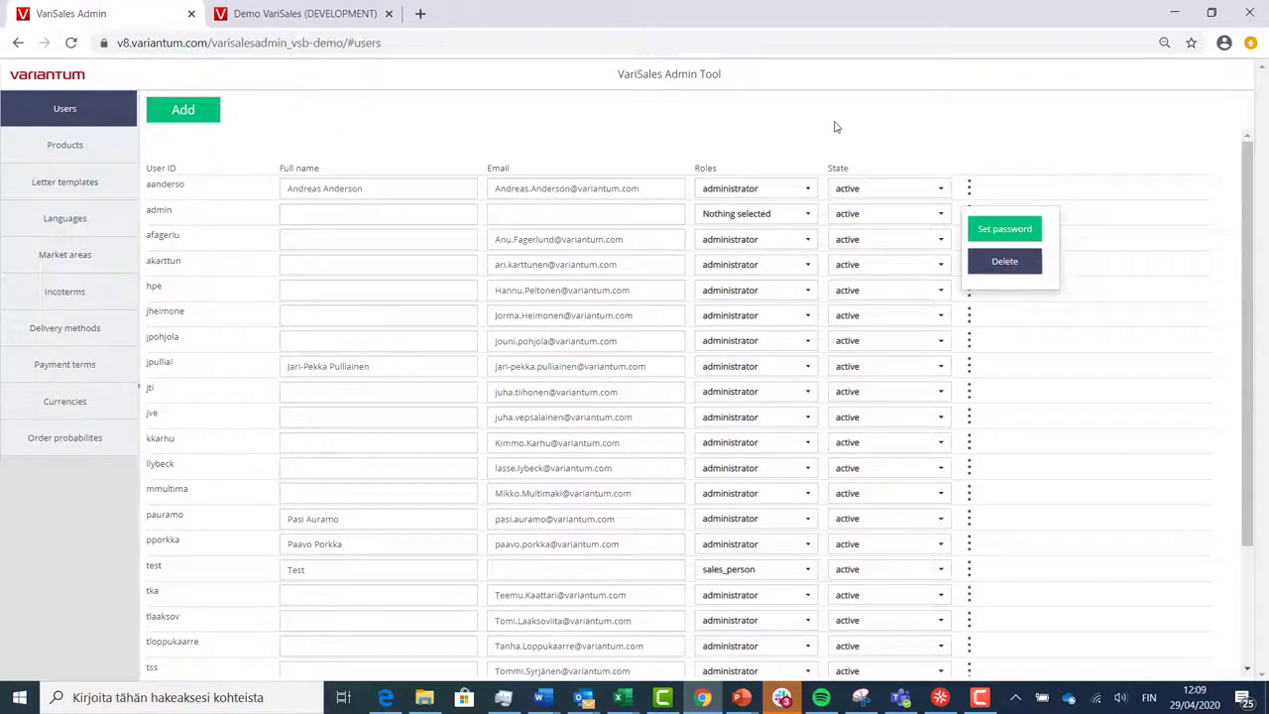
left_click(835, 126)
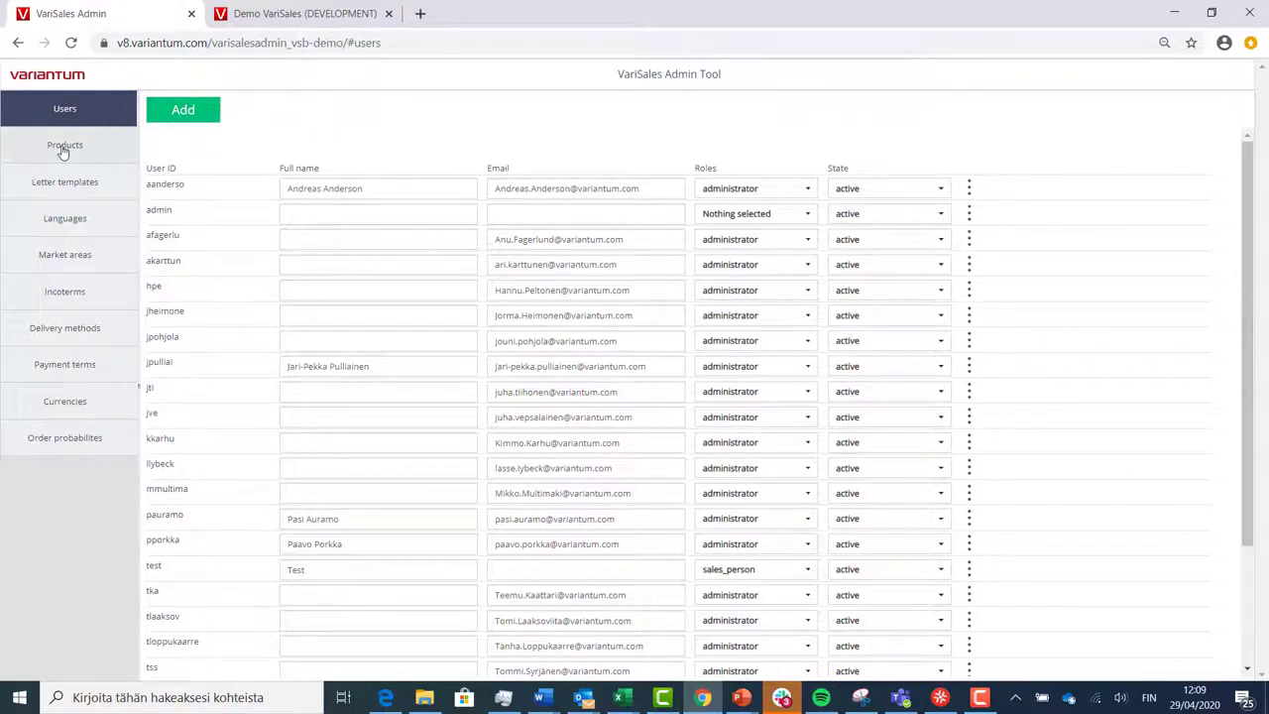
Step: View the T800 product image, leave its state Active, and download its Excel model
left_click(62, 149)
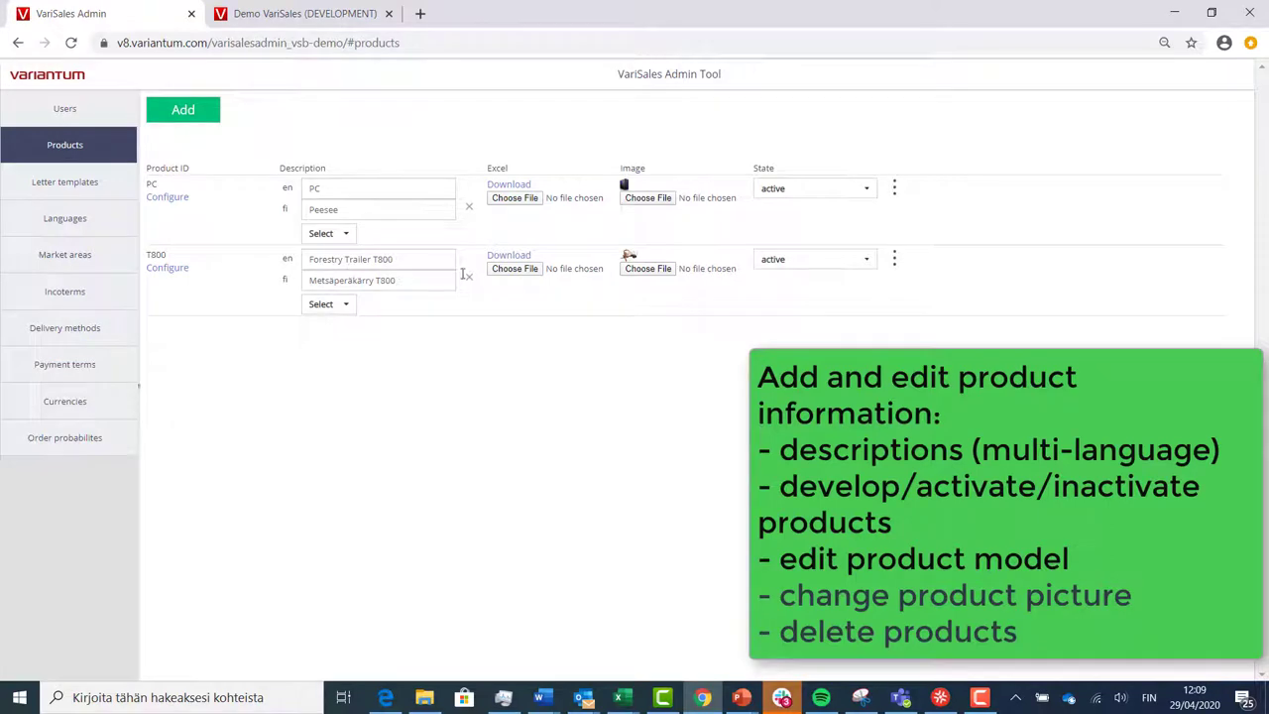
left_click(627, 256)
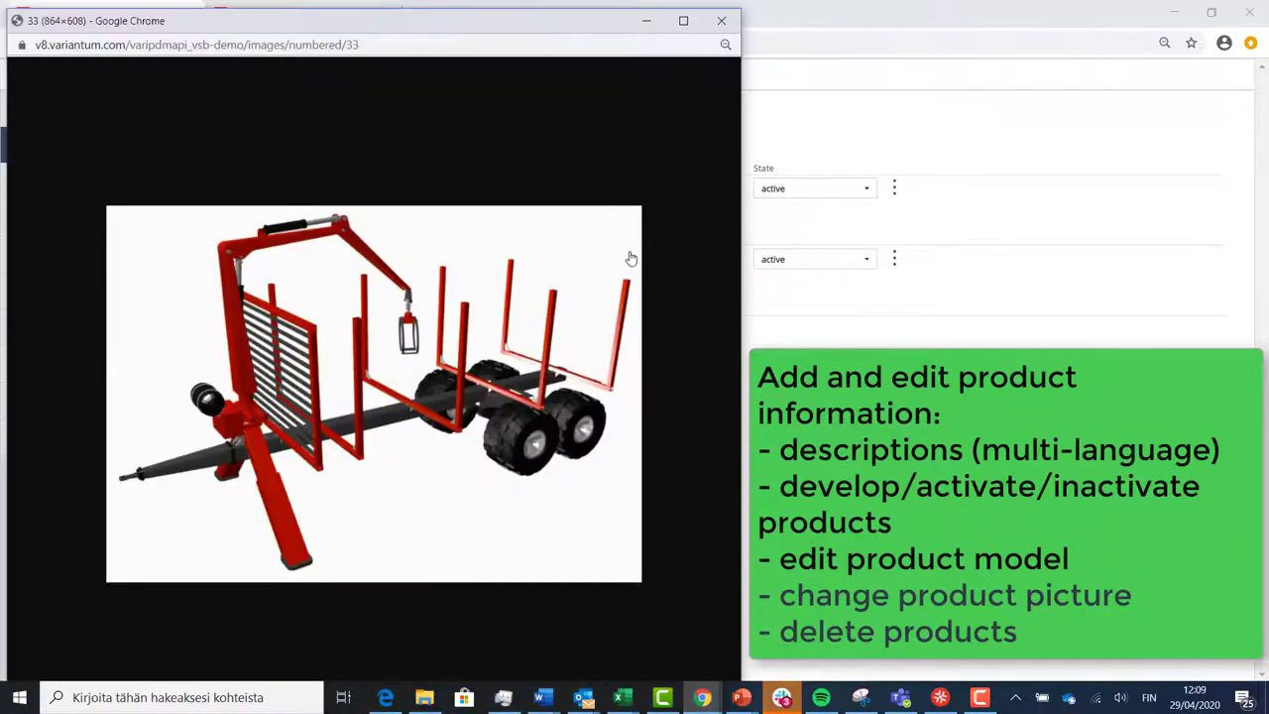
left_click(730, 21)
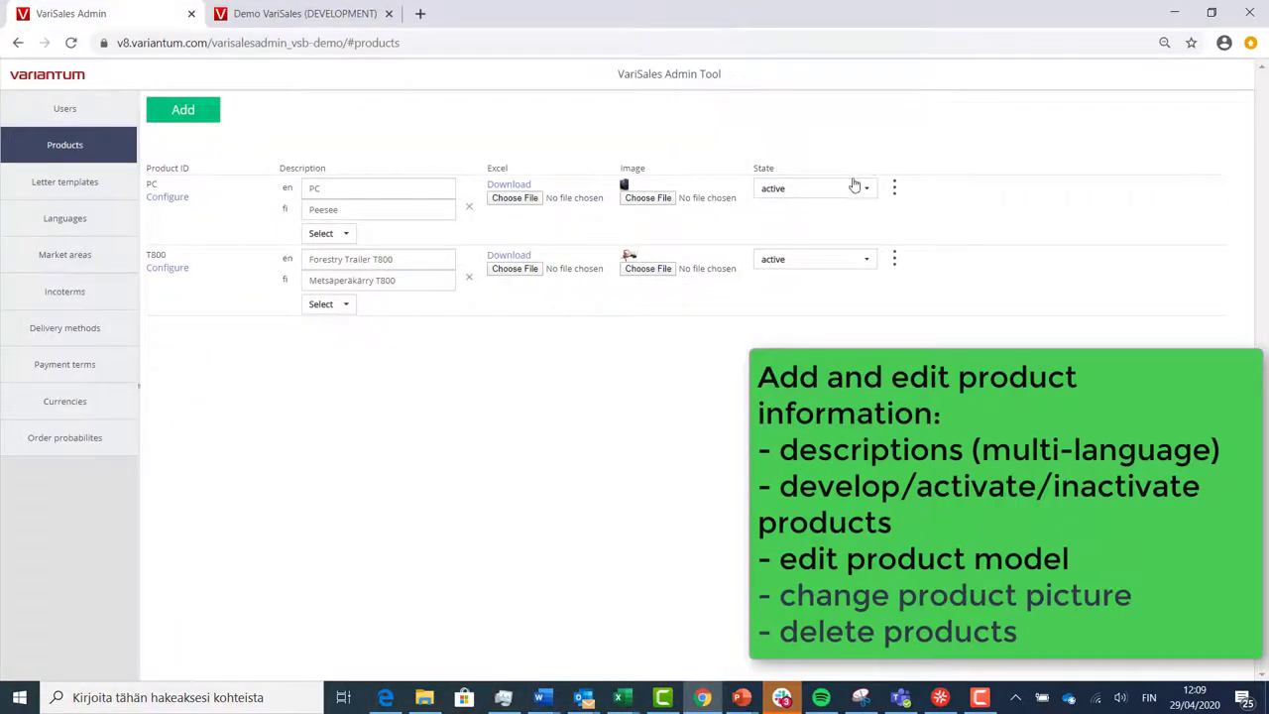
left_click(870, 263)
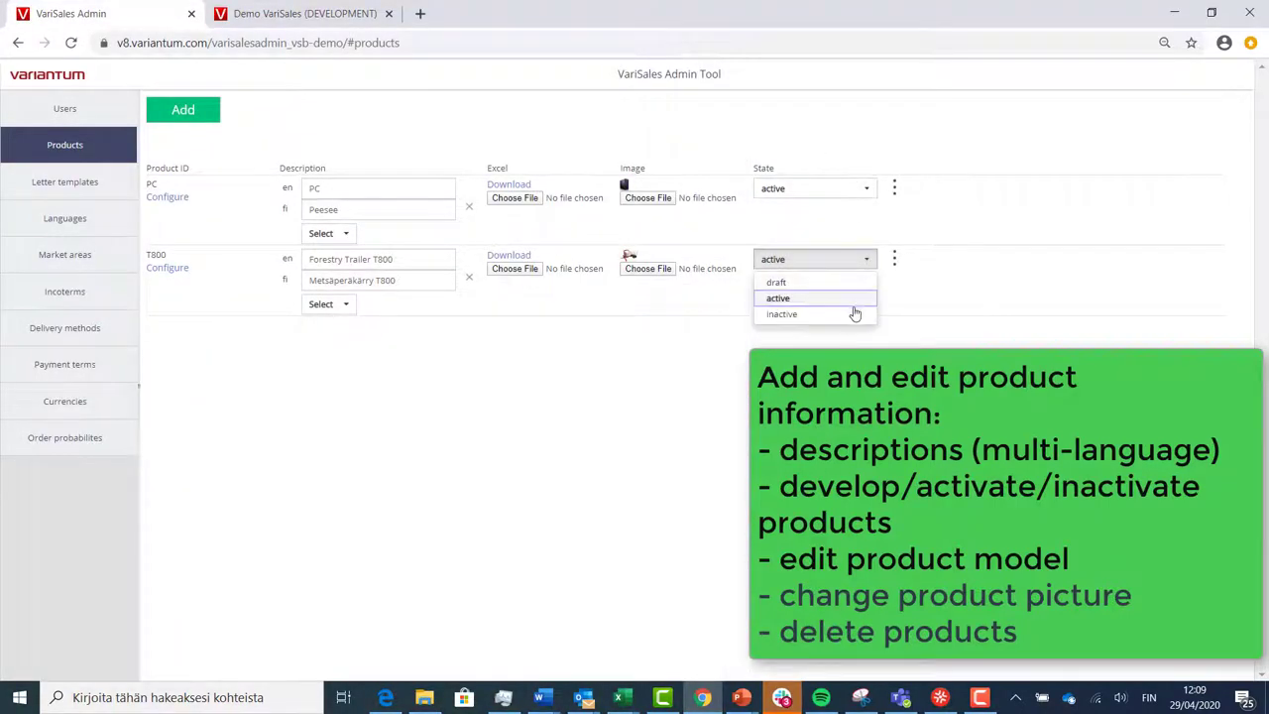
left_click(760, 232)
left_click(518, 257)
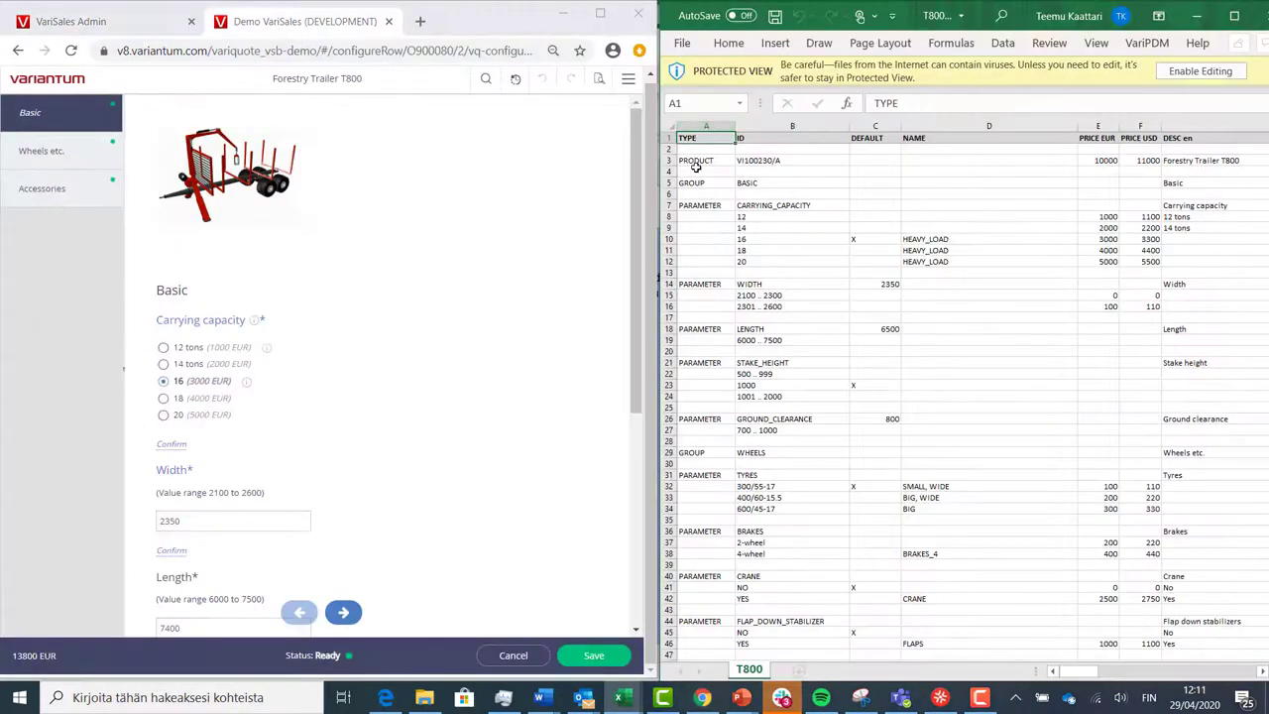
Step: Match the workbook's PRODUCT, Basic GROUP/PARAMETER and WHEELS rows against the configurator, reaching Wheels etc
left_click(697, 162)
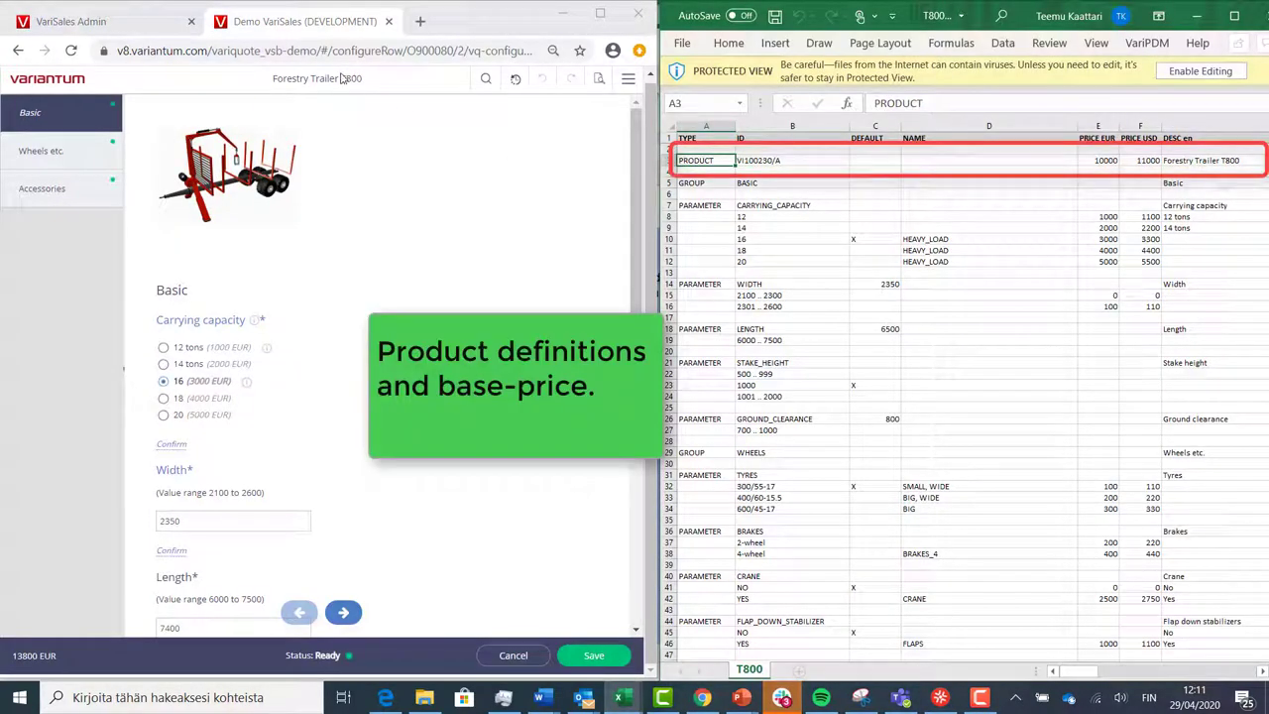
left_click(706, 183)
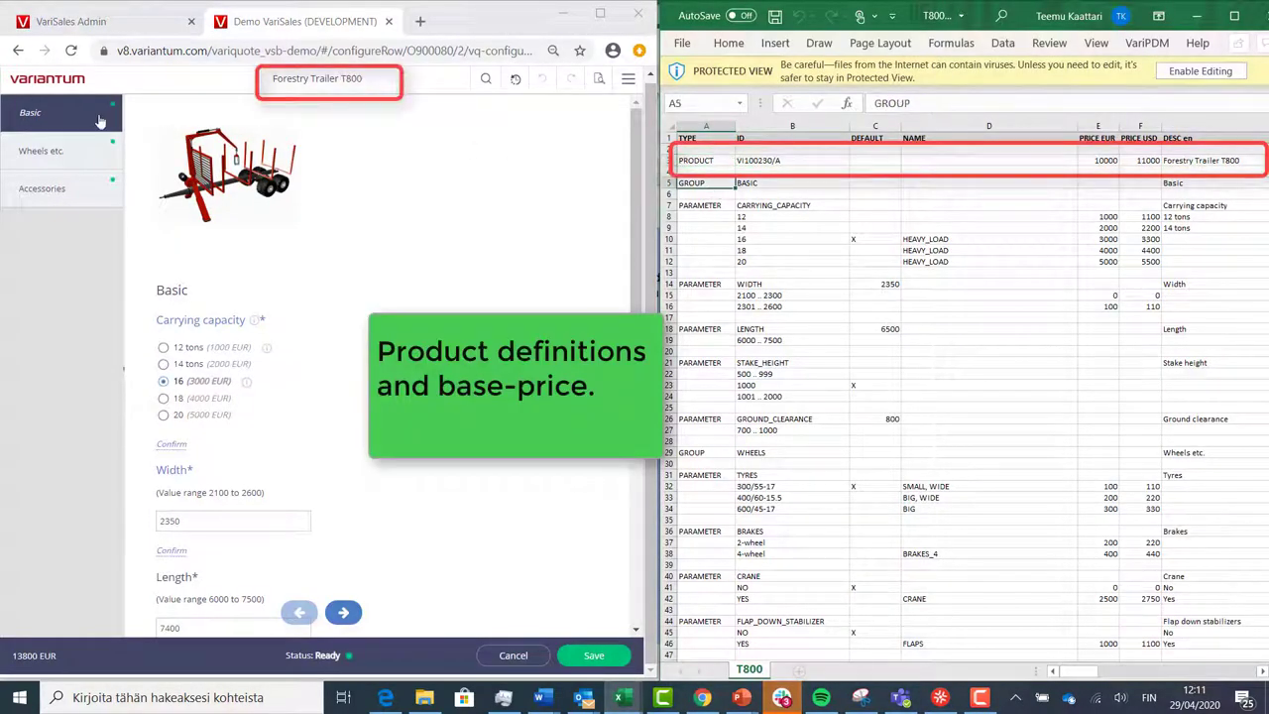
left_click(739, 216)
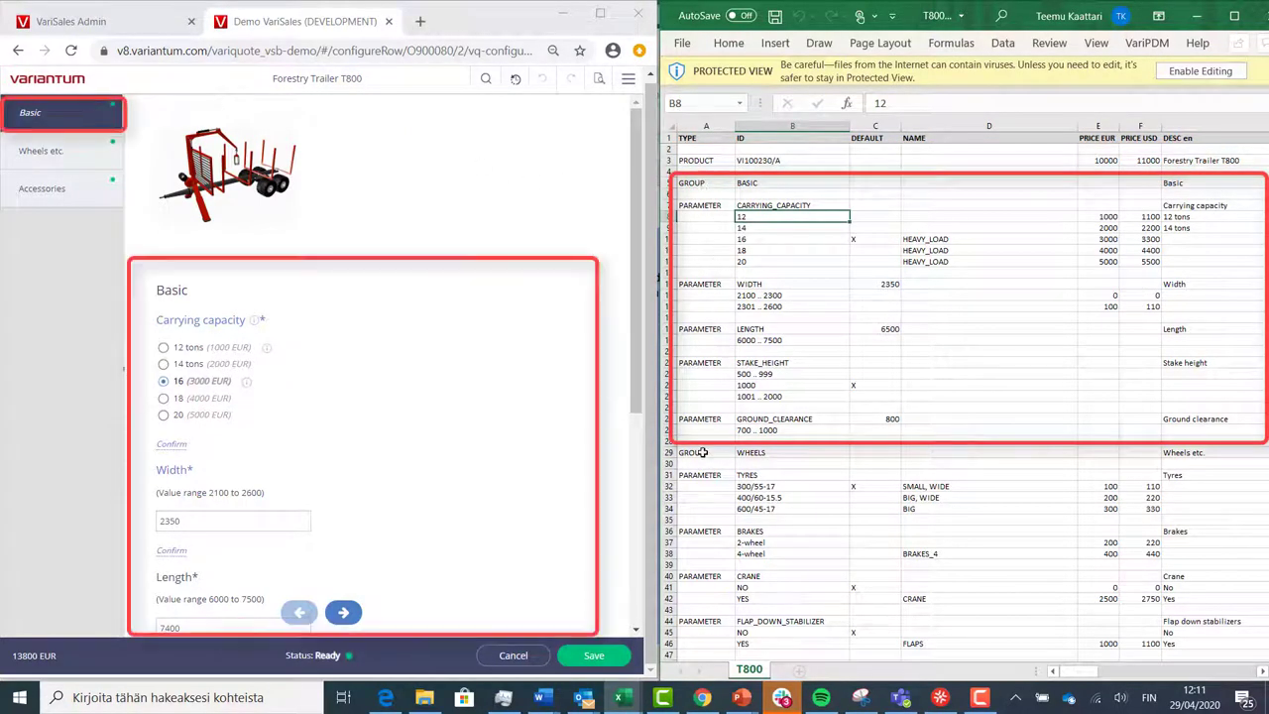
left_click_drag(685, 205, 704, 424)
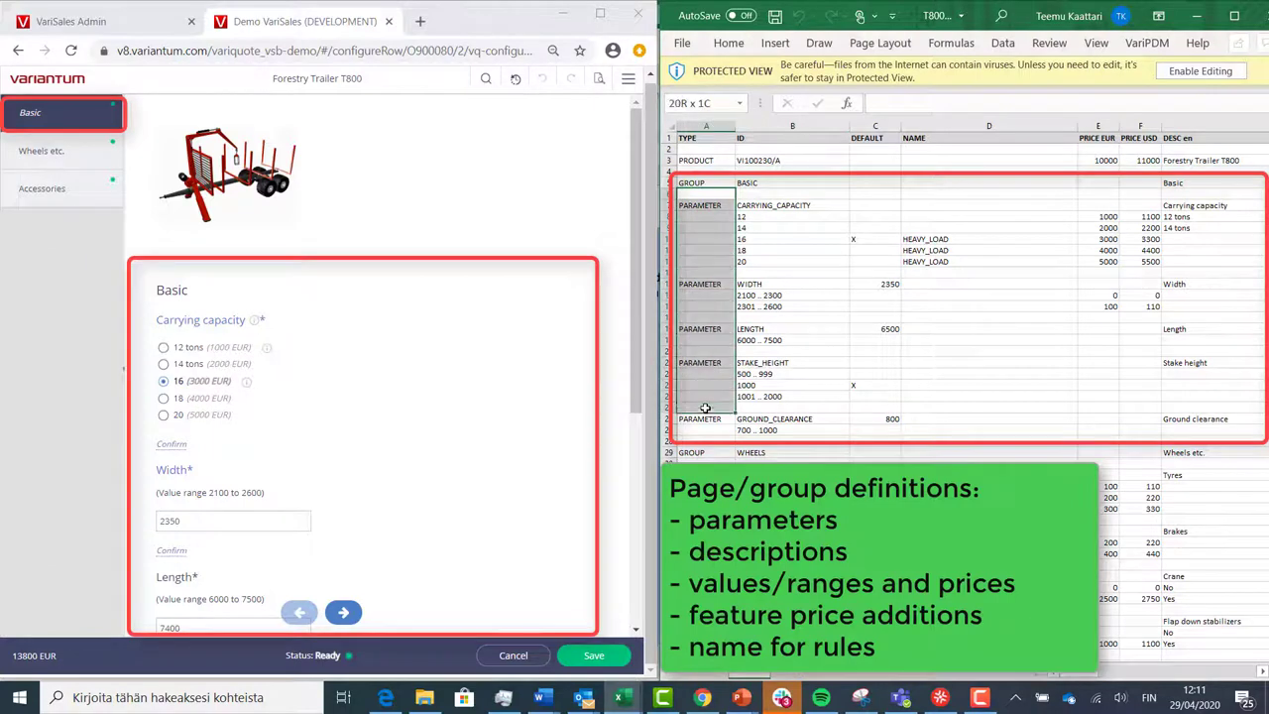
left_click(805, 441)
left_click(694, 452)
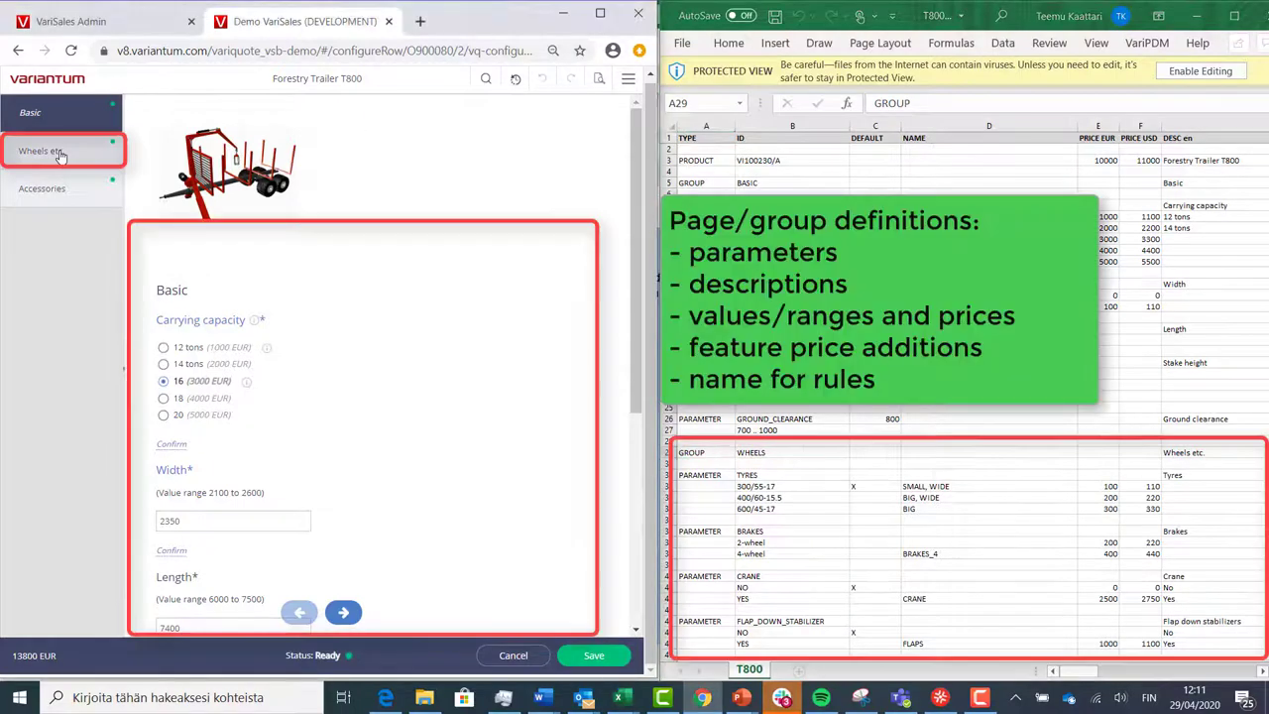
left_click(59, 154)
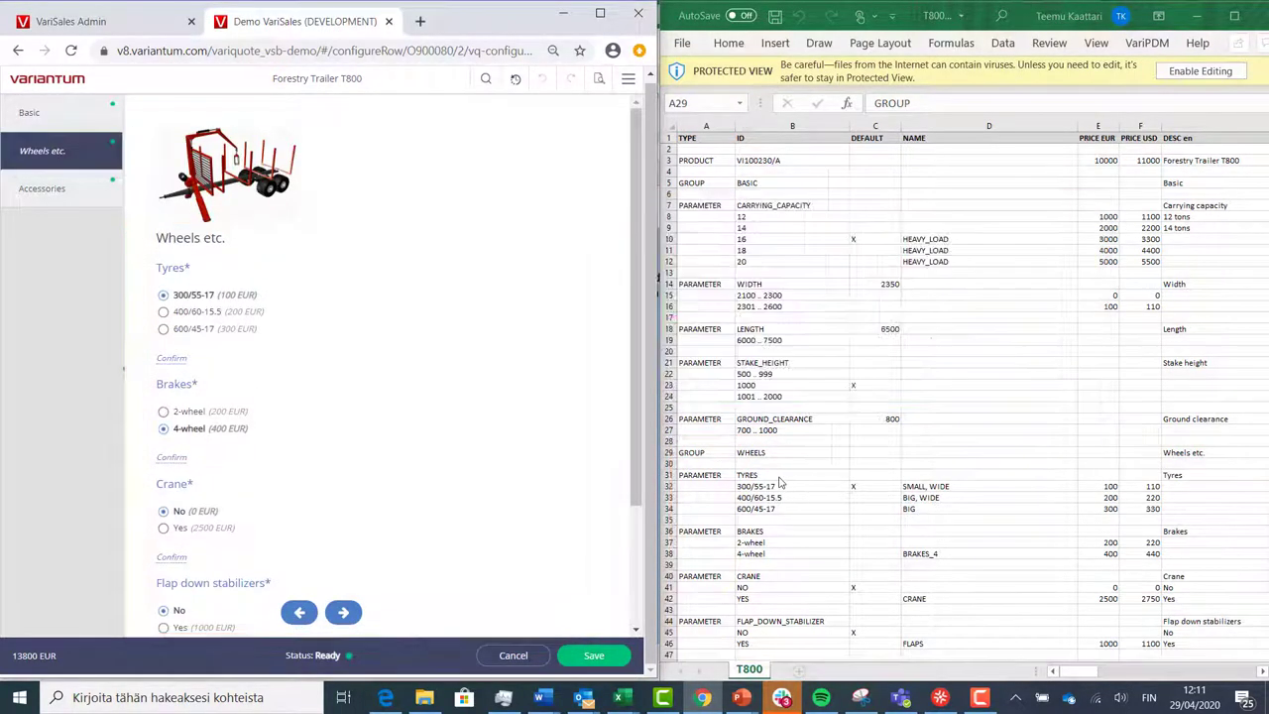
Step: Find the crane-requires-stabilizers rule, then add a crane so stabilizers become Yes at 17100 EUR
scroll(762, 425, "down", 5)
scroll(761, 423, "down", 6)
scroll(761, 424, "down", 5)
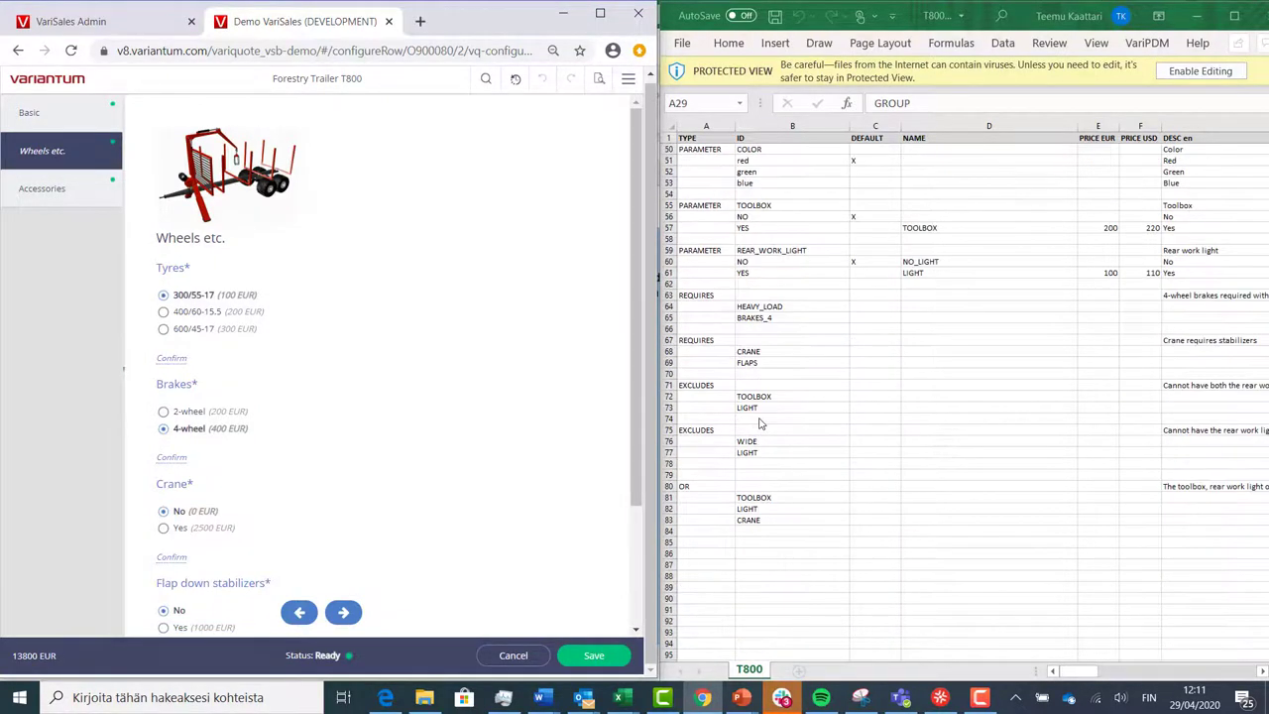
scroll(760, 423, "up", 1)
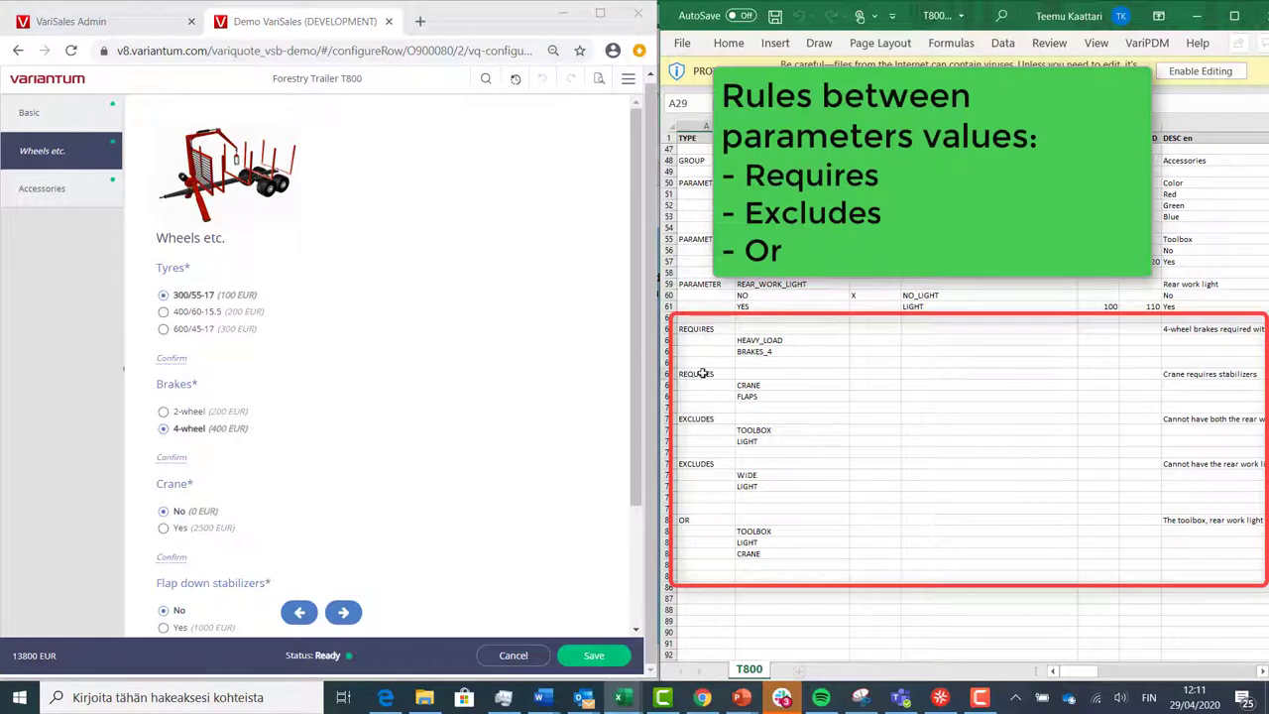
left_click(702, 373)
left_click(42, 150)
scroll(217, 420, "down", 1)
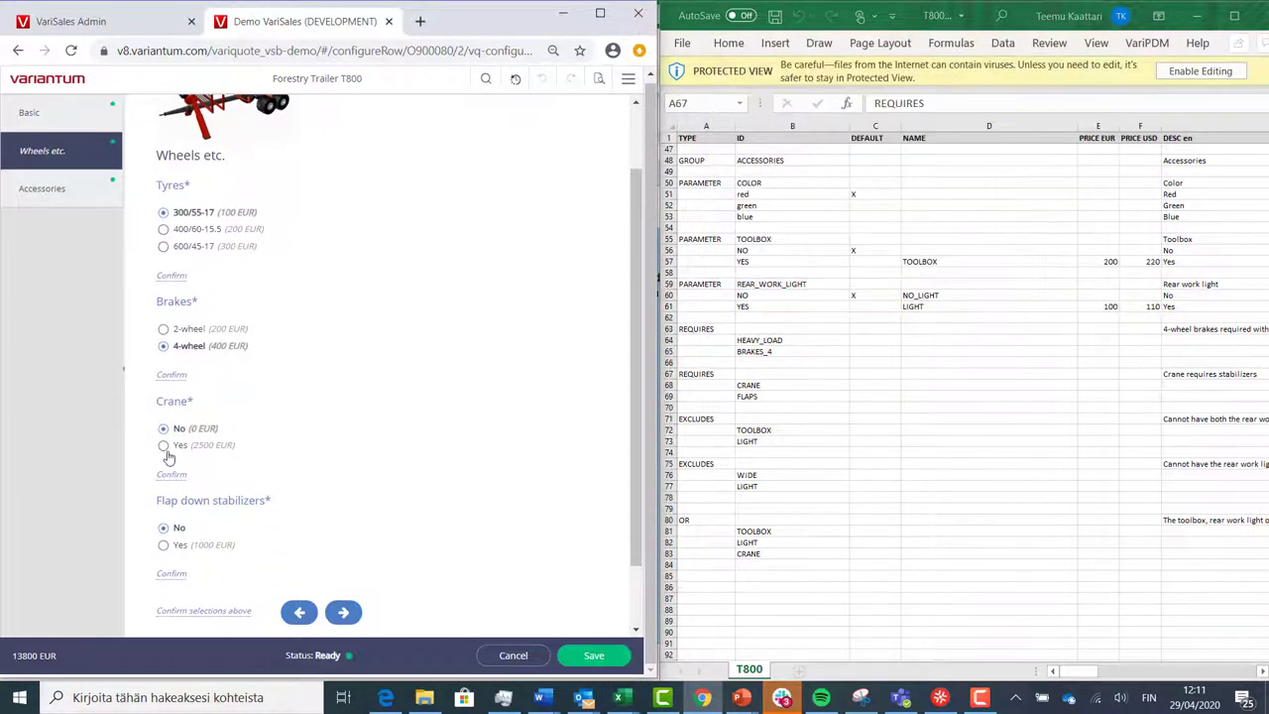
left_click(164, 447)
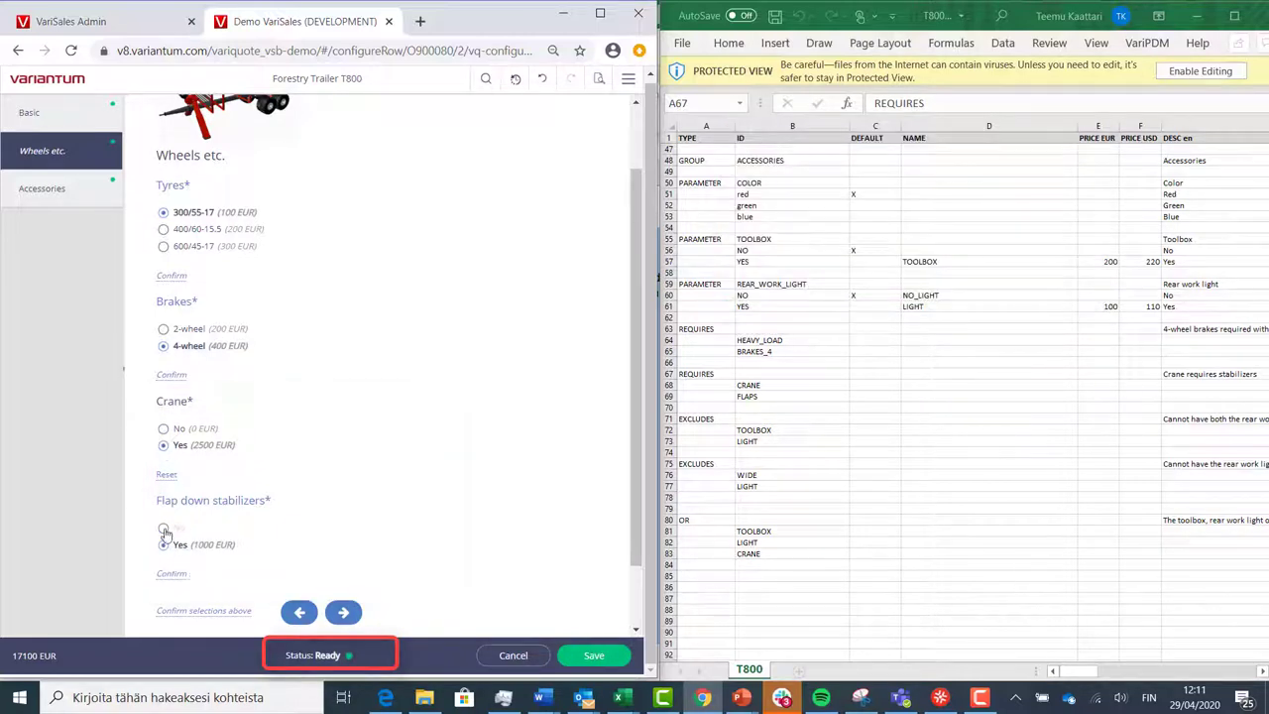
Step: Force flap-down stabilizers to No anyway, then drop that conflicting value to return to Ready
left_click(165, 531)
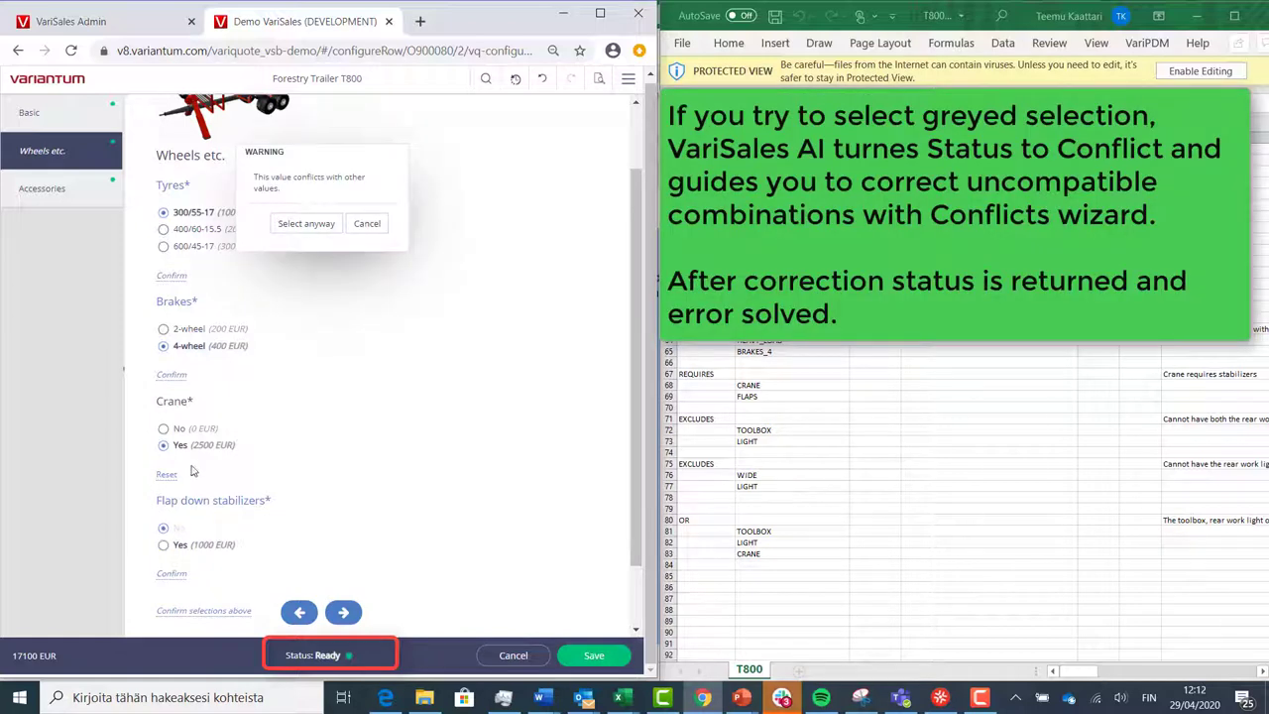
left_click(304, 226)
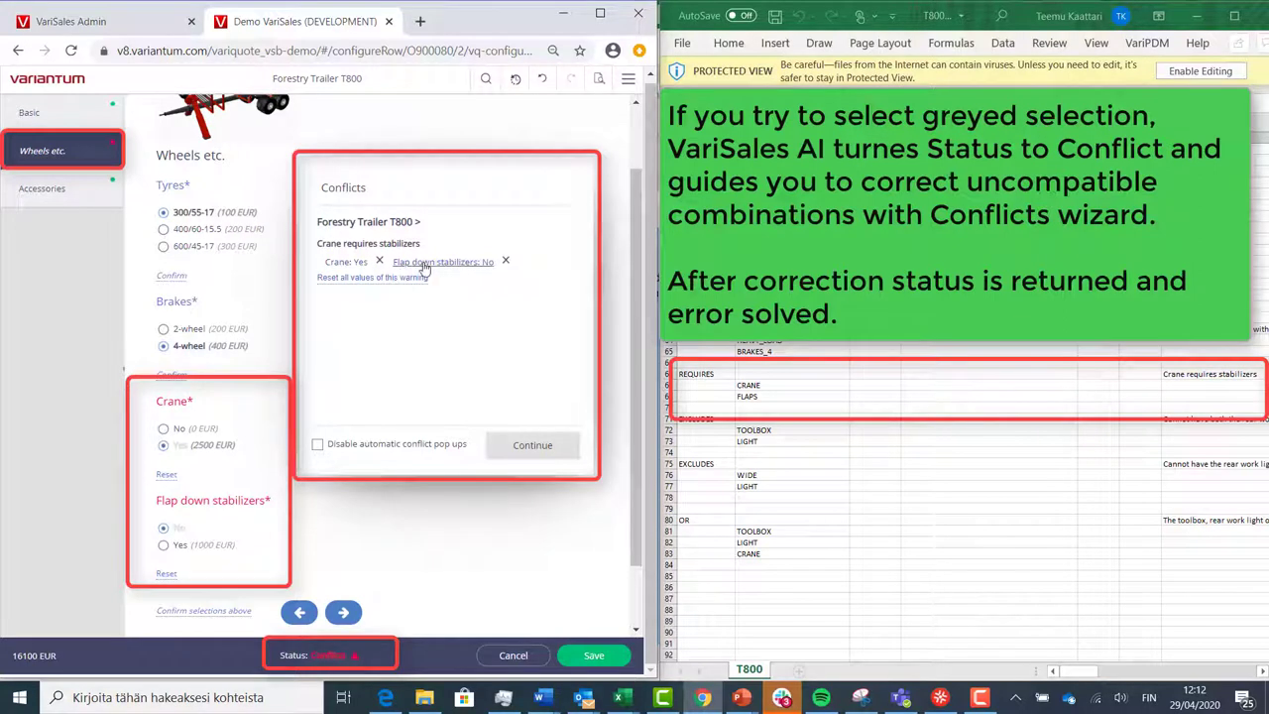
left_click(505, 263)
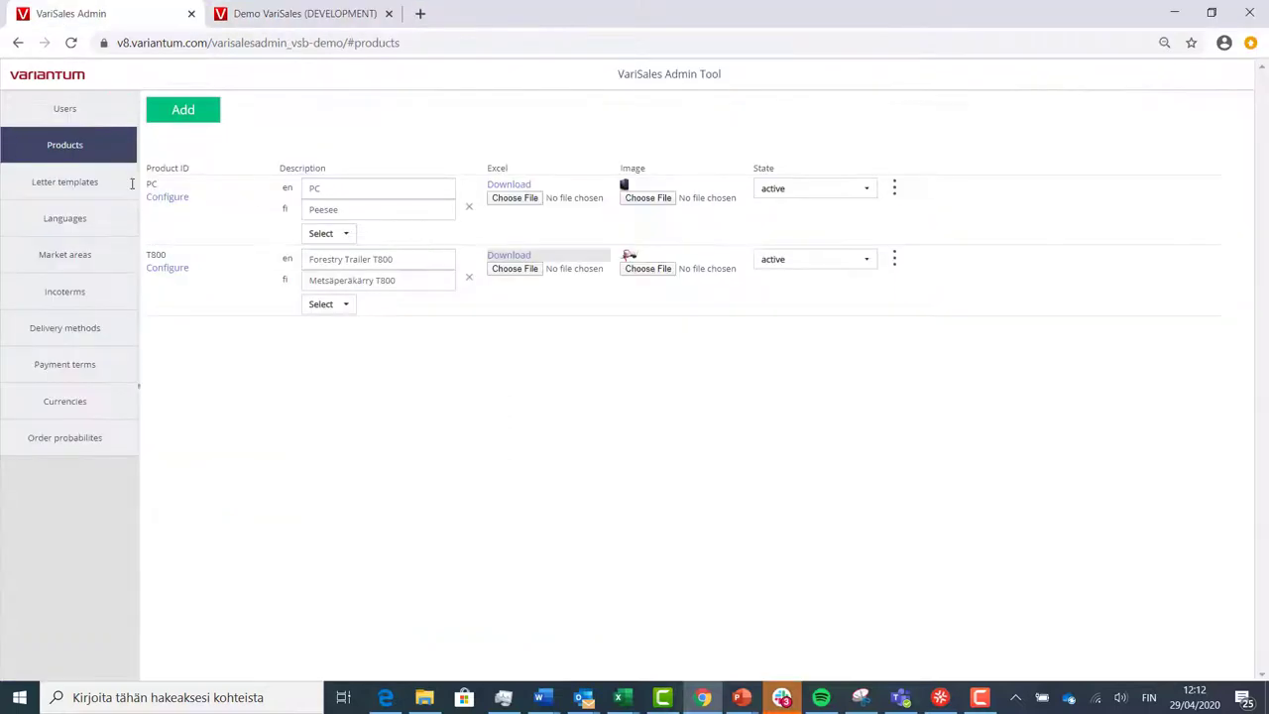
Step: Download the English template from Letter templates and open the .docx in Word
left_click(77, 188)
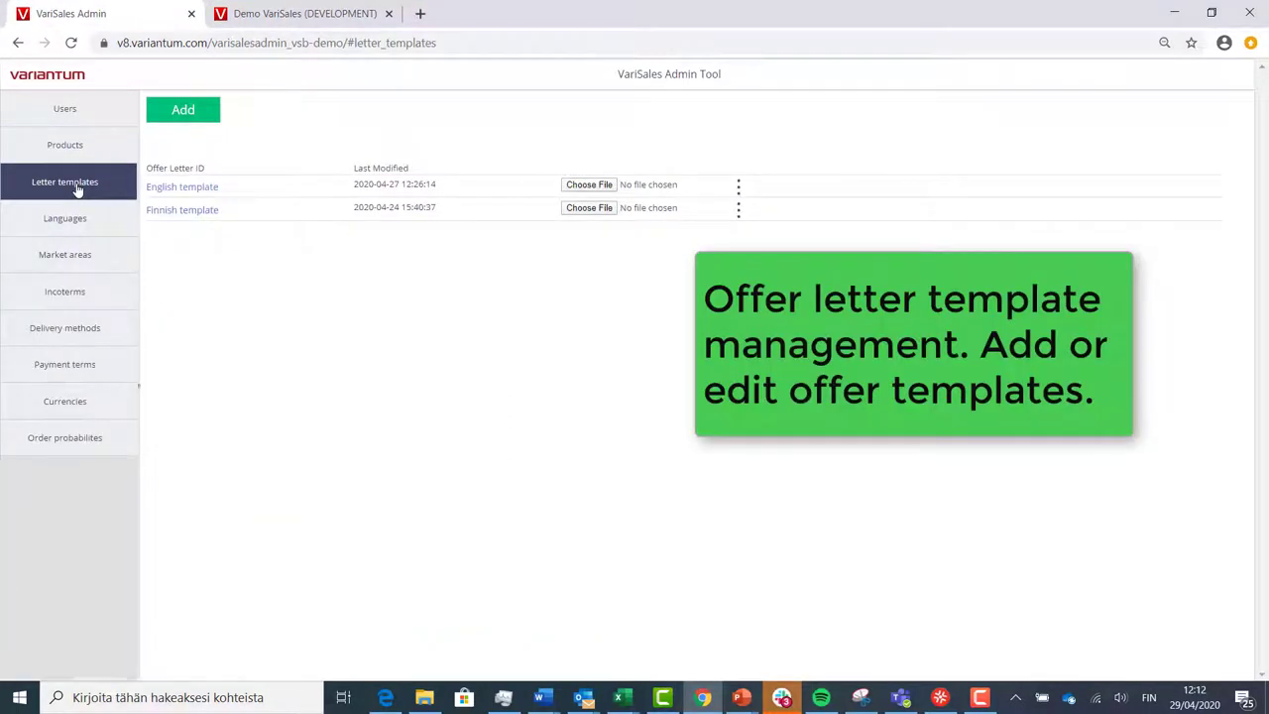
left_click(172, 190)
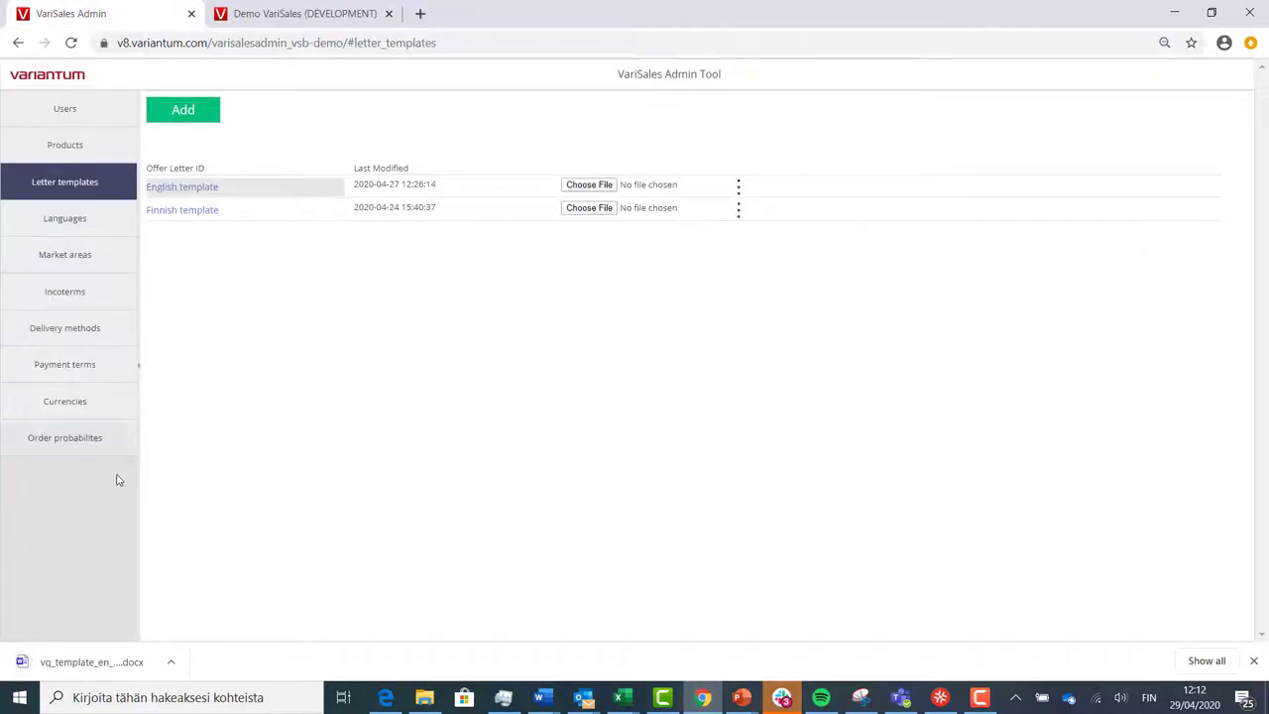
left_click(94, 659)
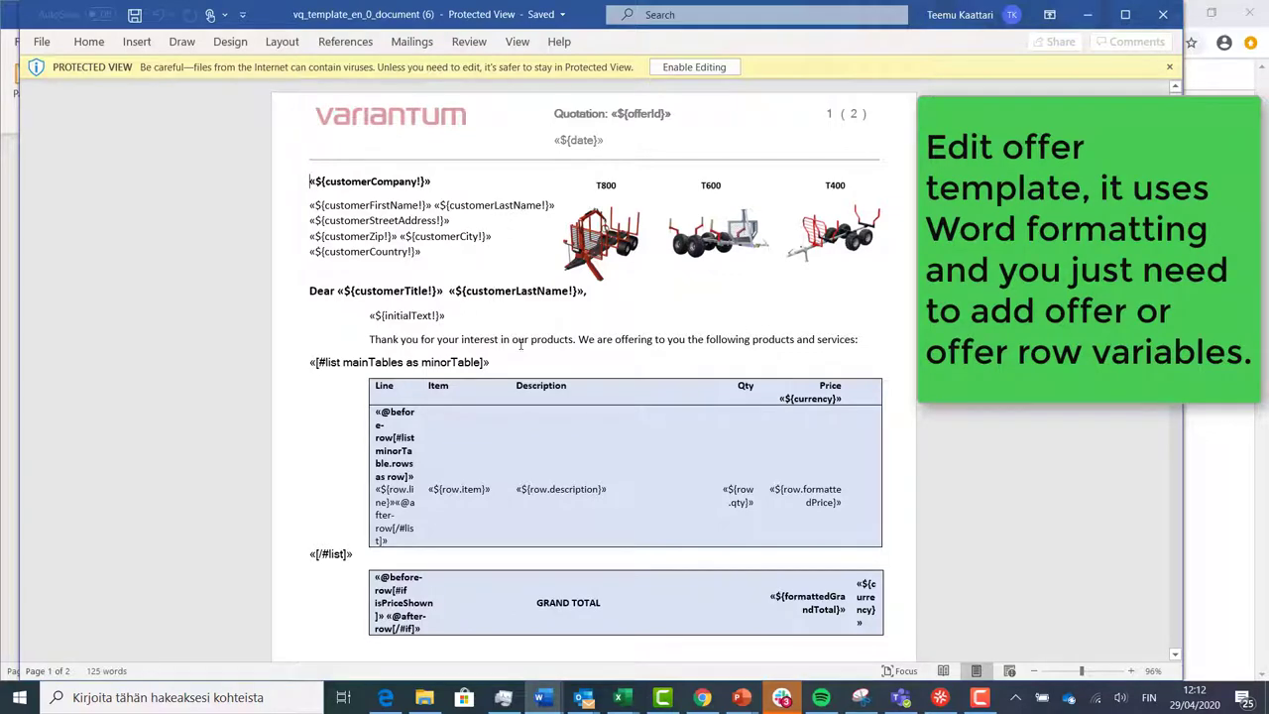
scroll(564, 451, "down", 3)
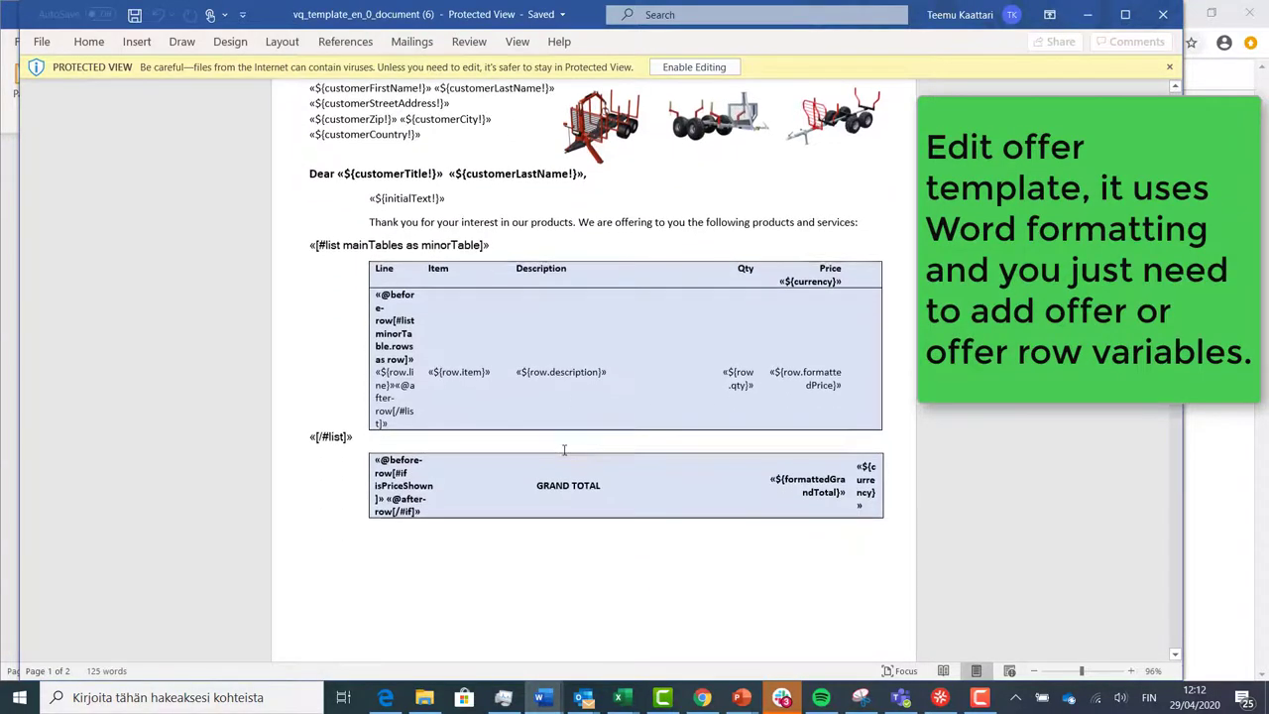
scroll(564, 450, "down", 5)
scroll(563, 450, "down", 3)
scroll(562, 450, "down", 2)
scroll(564, 450, "down", 2)
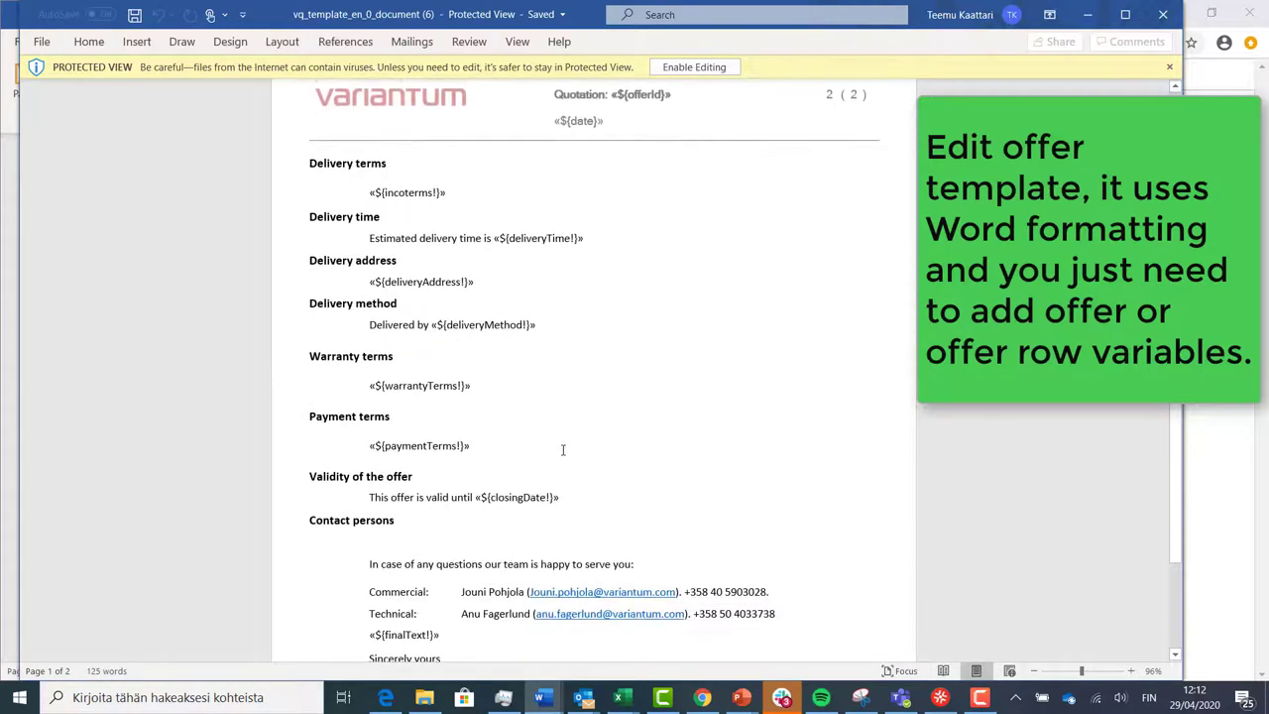
scroll(563, 448, "down", 2)
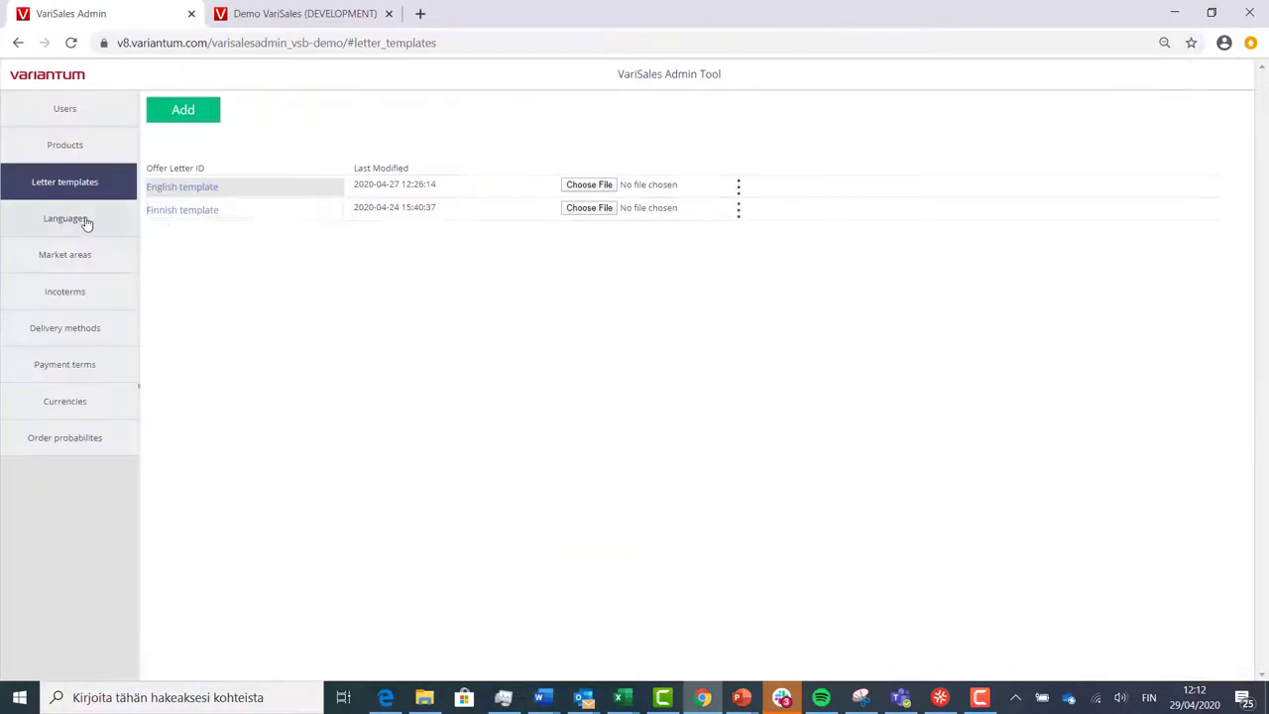
left_click(86, 223)
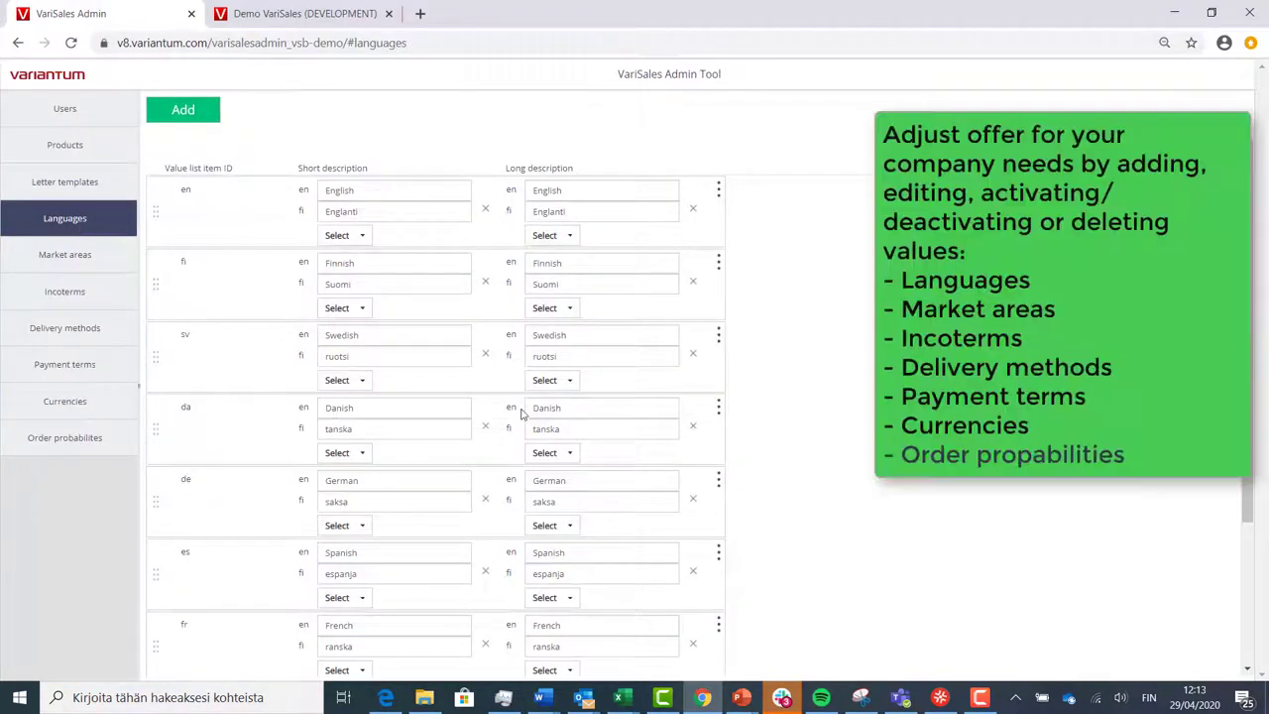
Step: Add a new market area with ID FI and description Finland
left_click(65, 254)
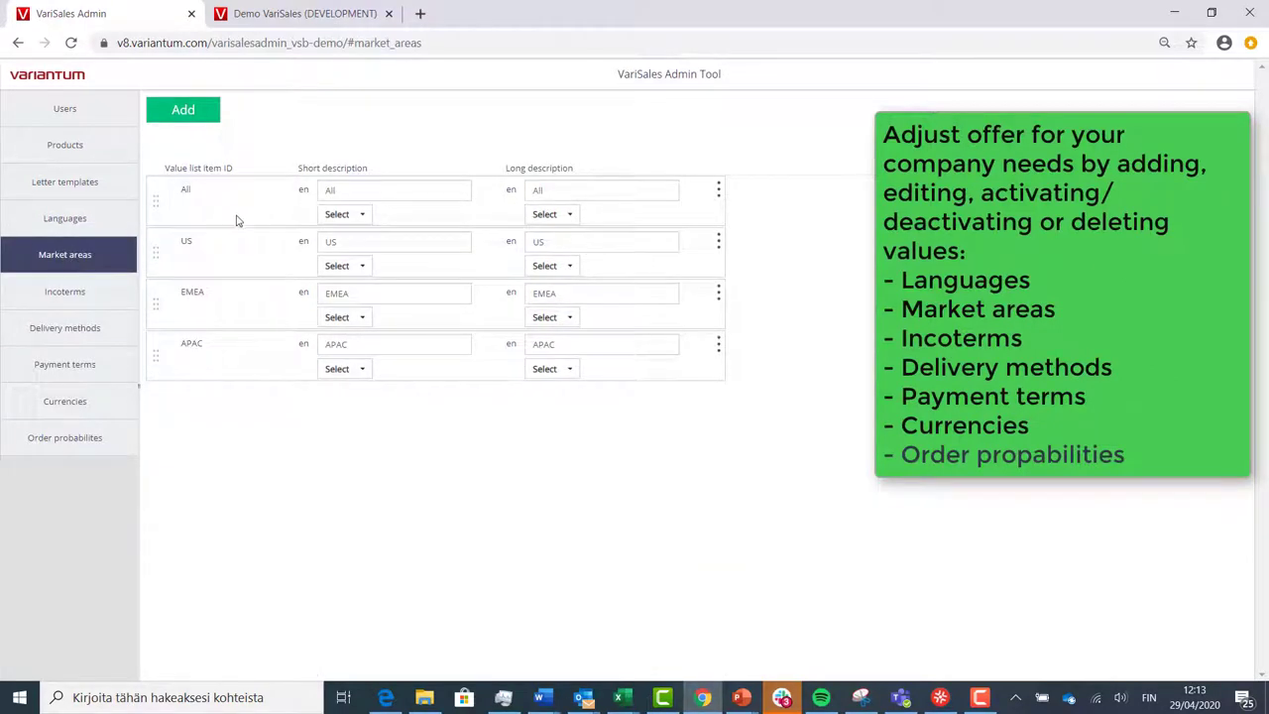
left_click(182, 111)
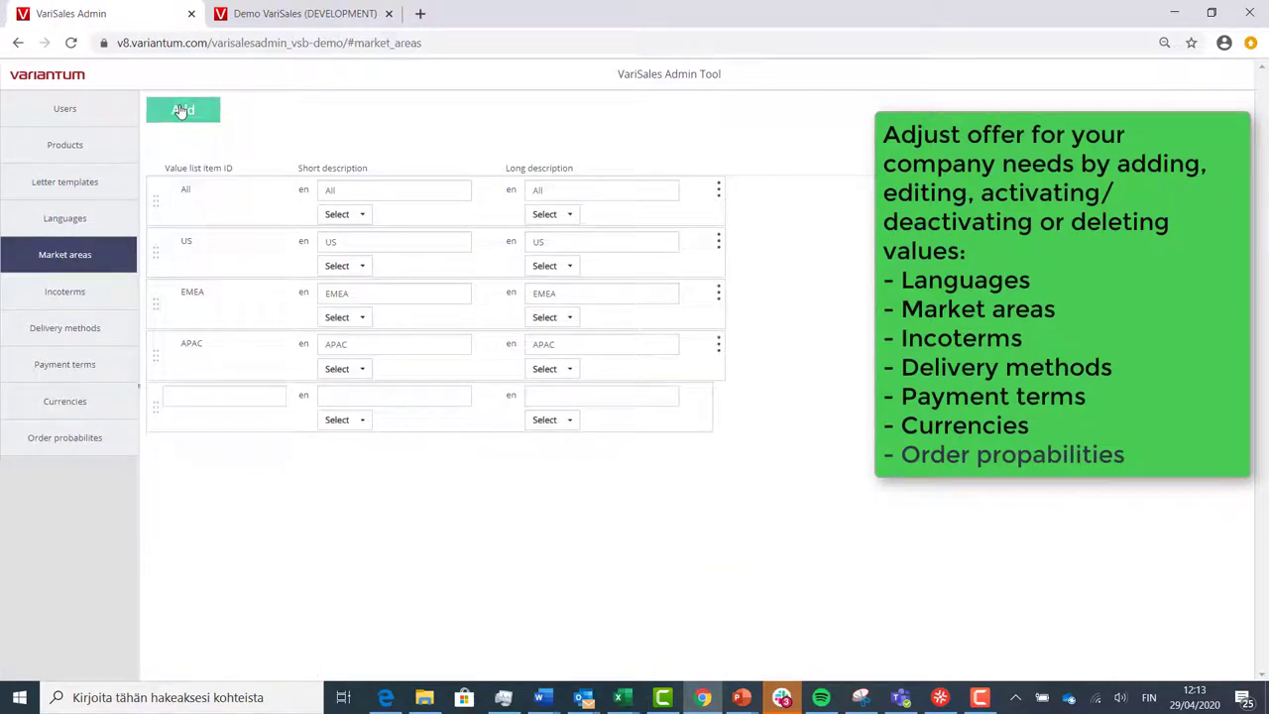
left_click(178, 397)
left_click(339, 400)
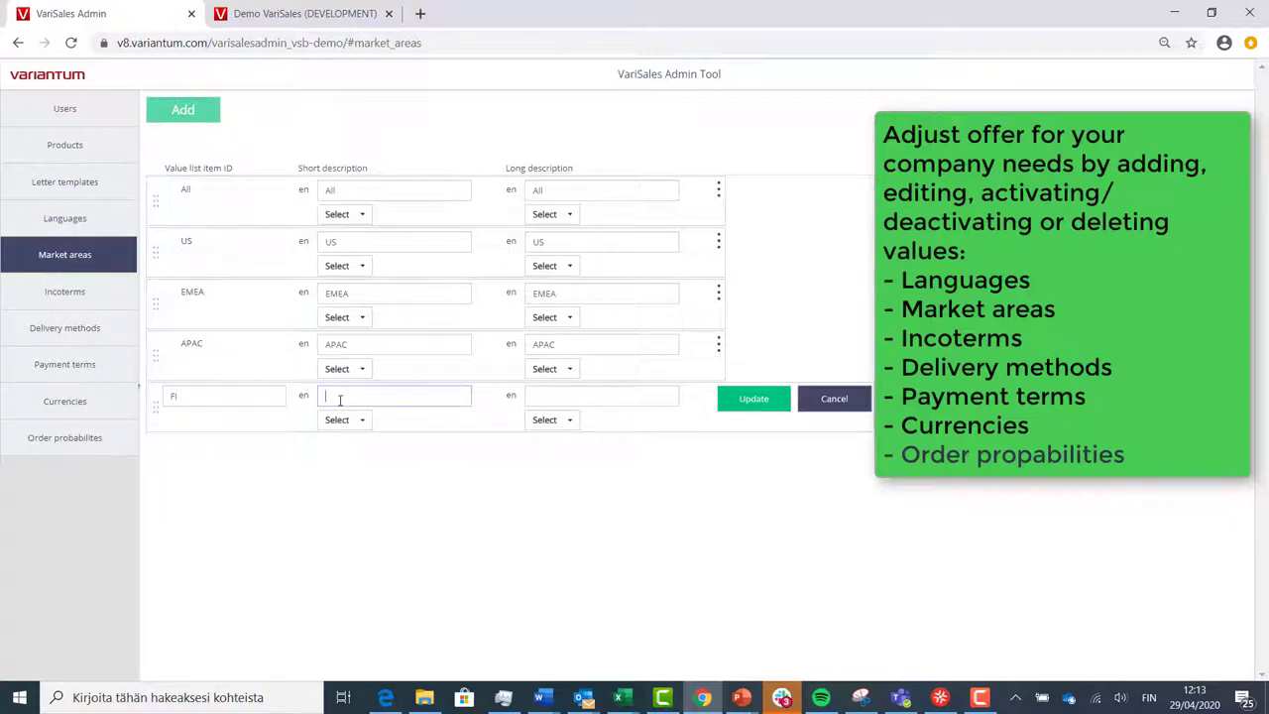
type("Finland")
left_click(536, 400)
type("F")
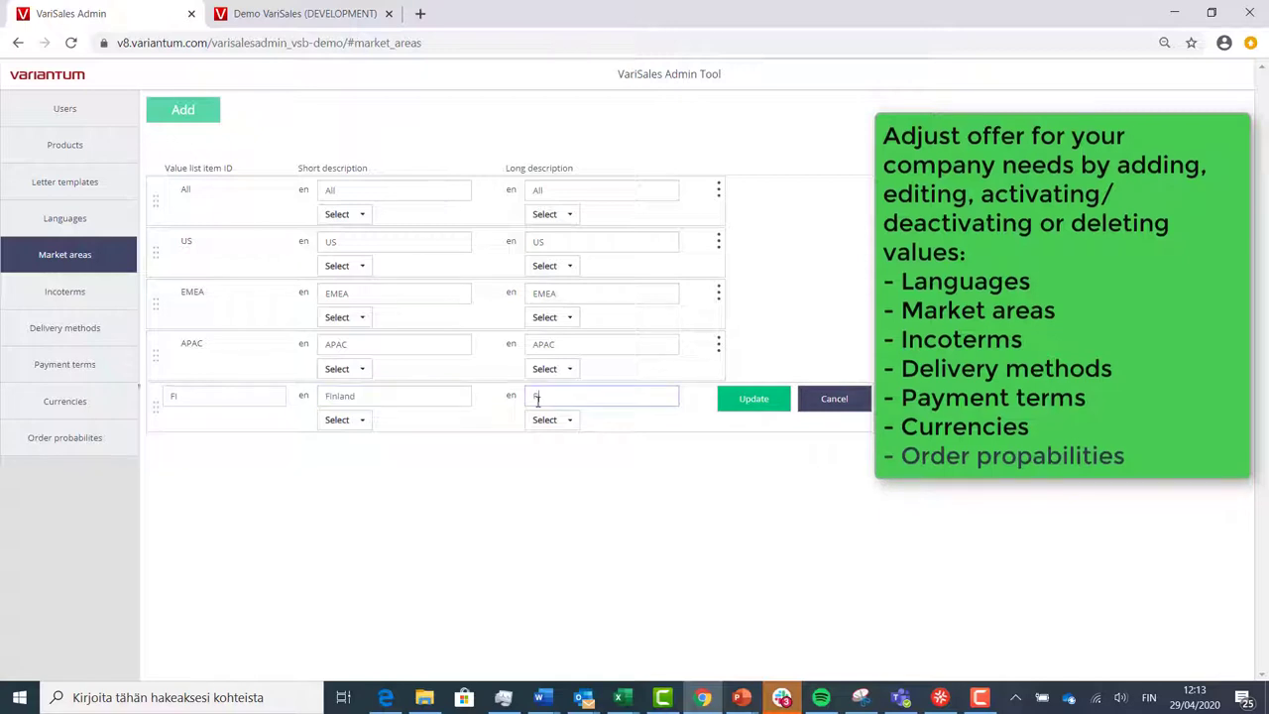
left_click(776, 409)
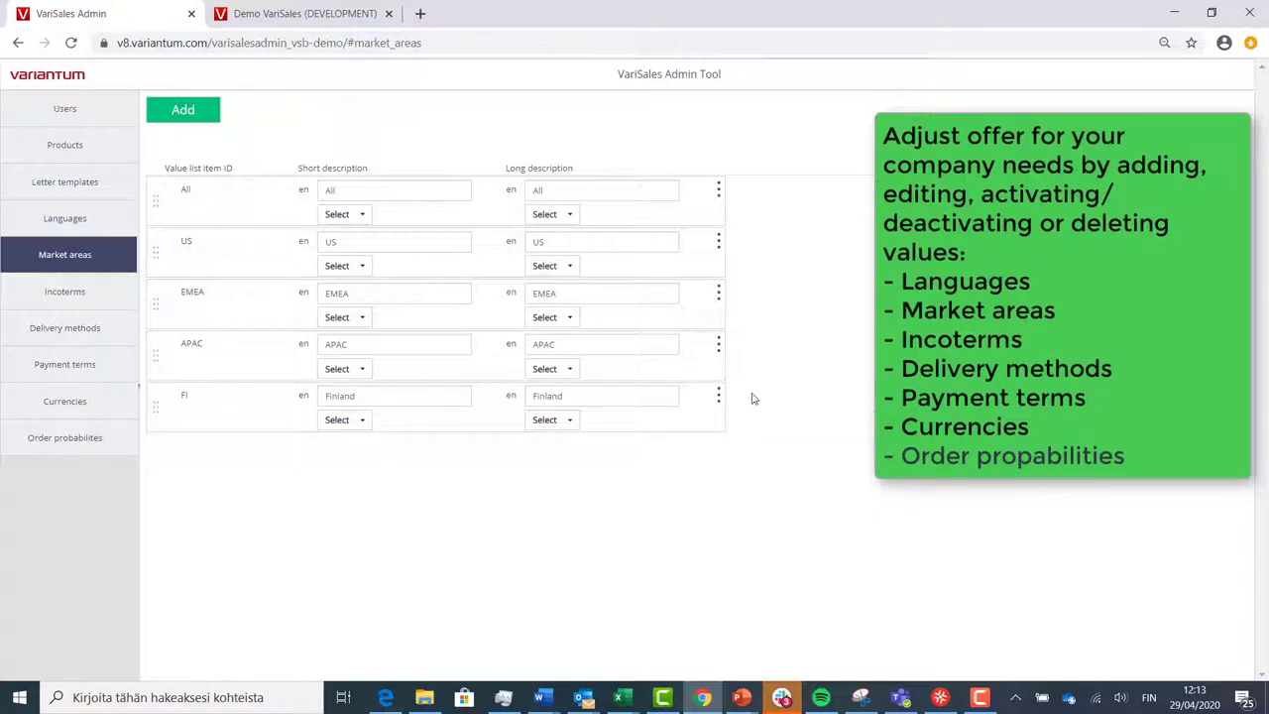
Step: Delete the FI Finland market area again and view the Incoterms list
left_click(720, 397)
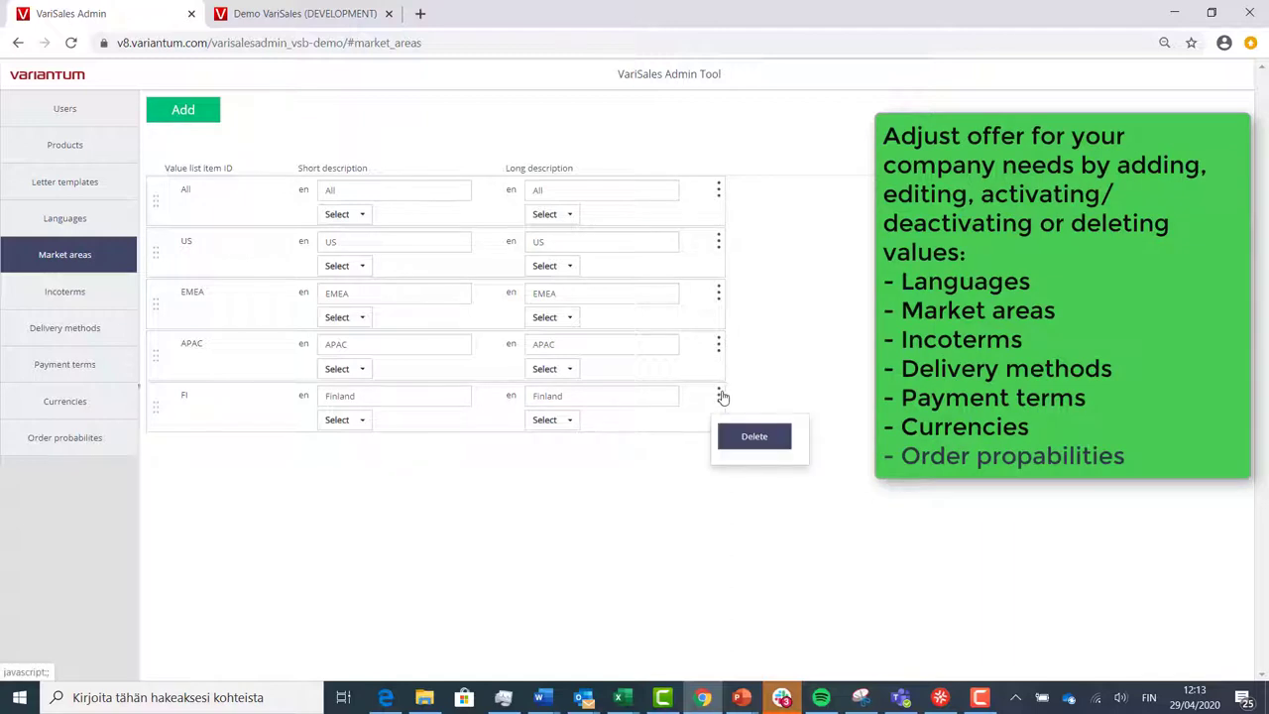
left_click(761, 434)
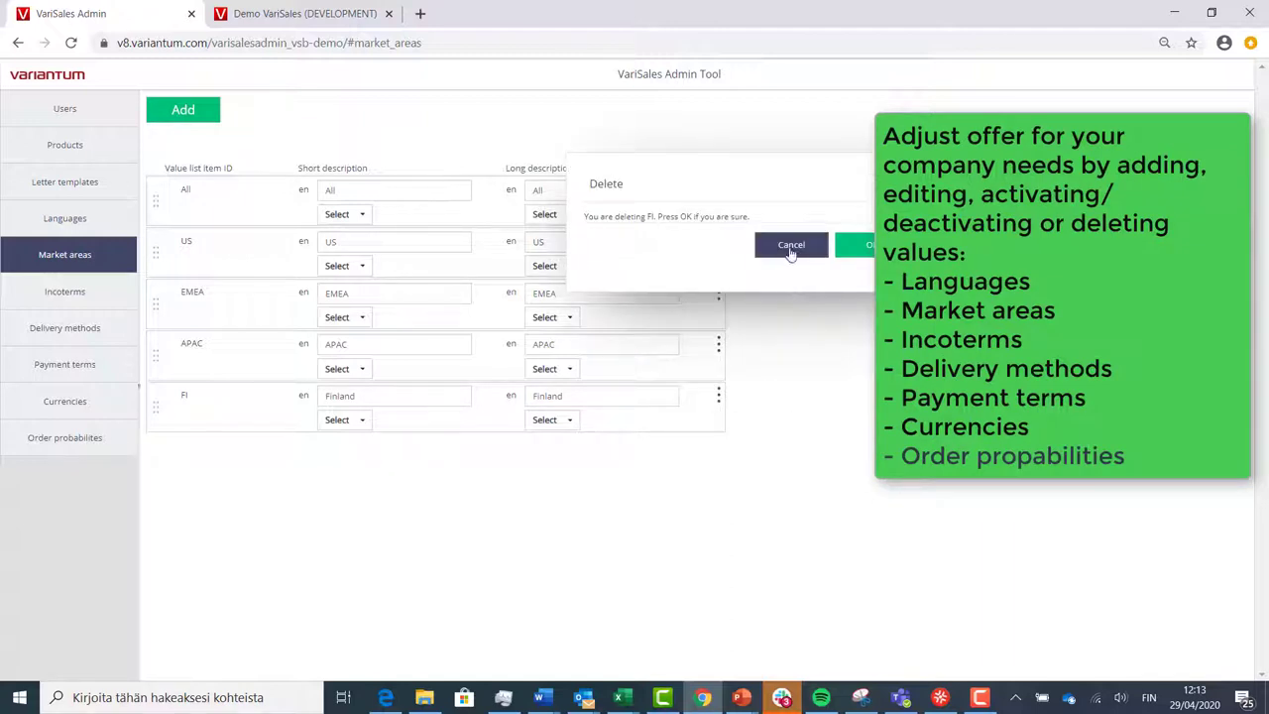
left_click(866, 248)
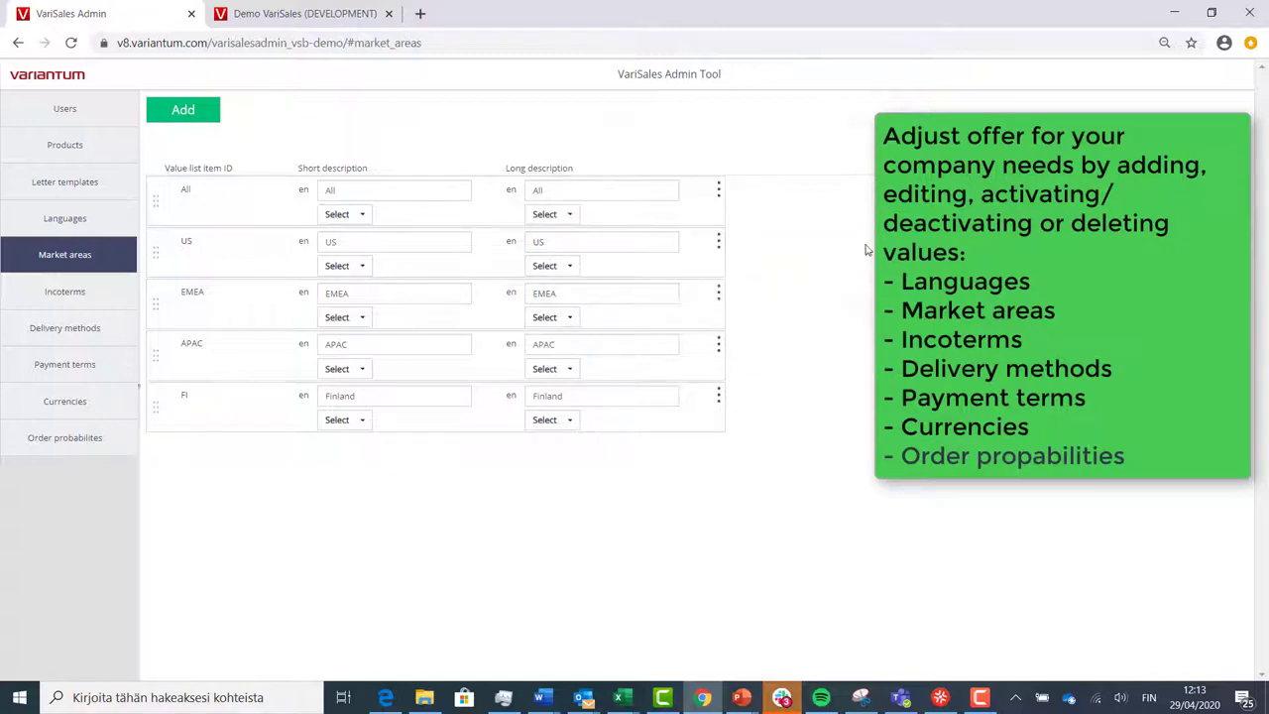
left_click(52, 298)
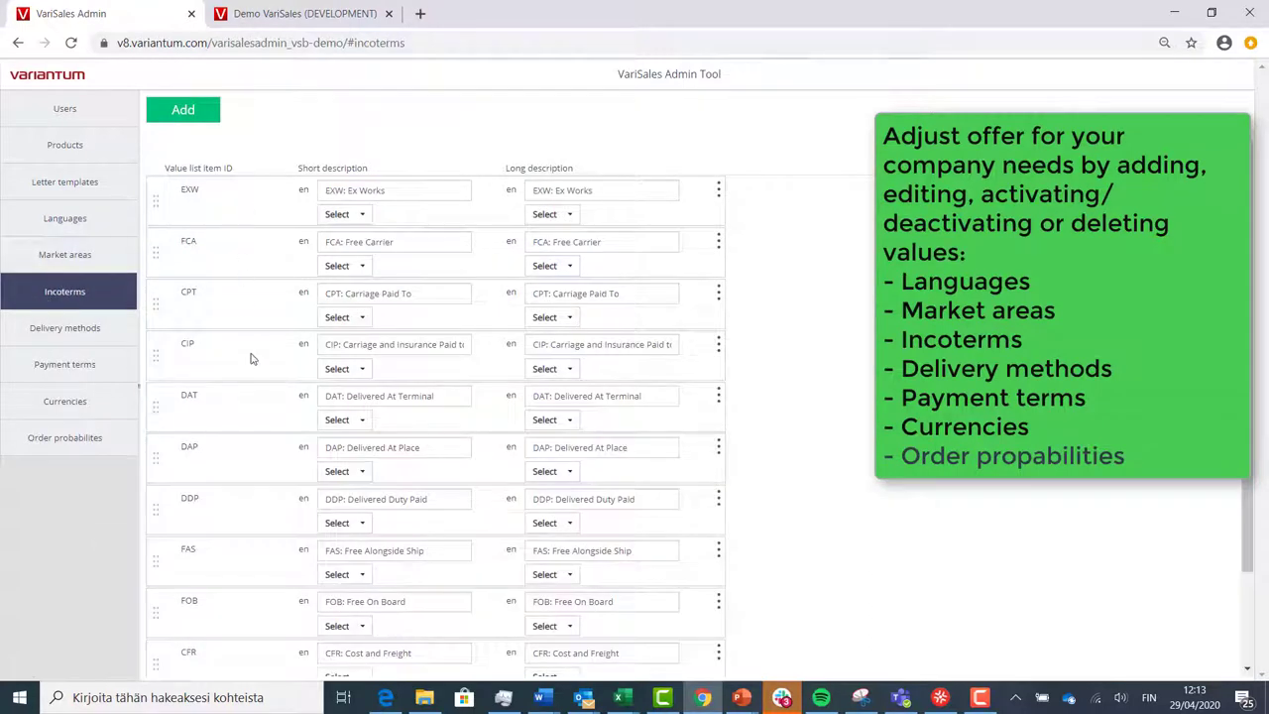
Step: Browse the Delivery methods, Payment terms, Currencies and Order probabilities value lists in turn
left_click(59, 331)
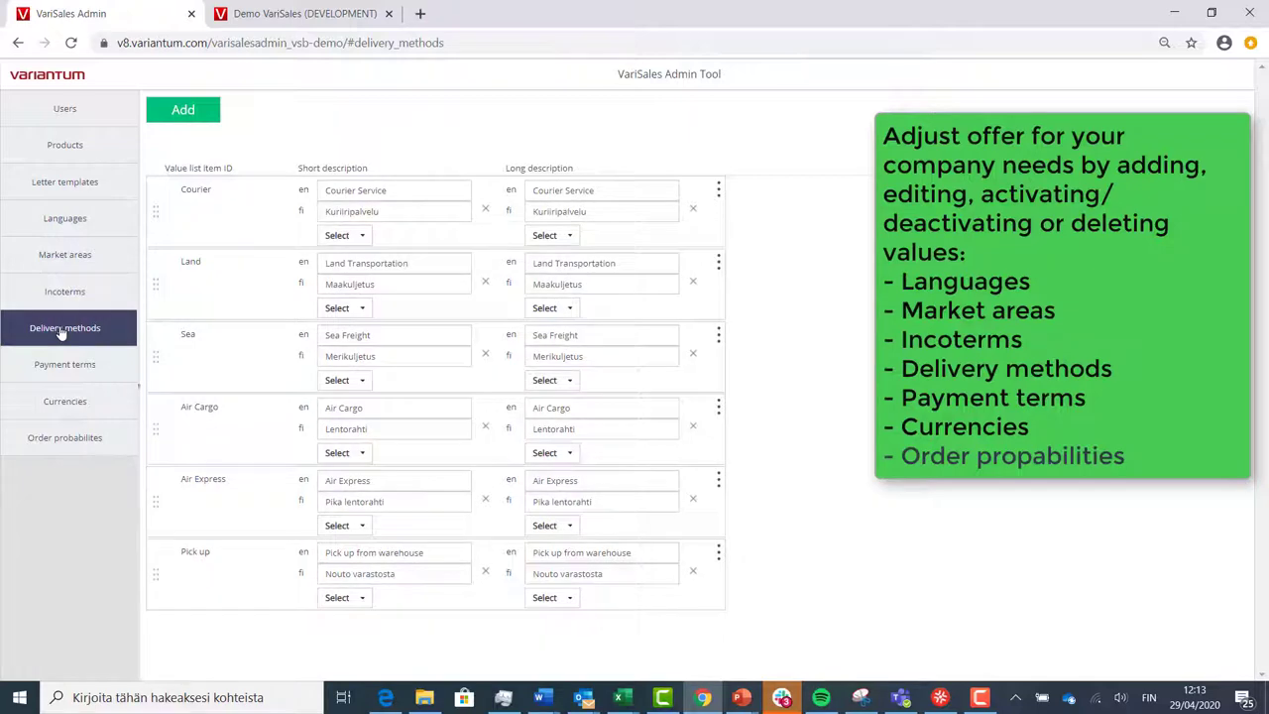
left_click(62, 366)
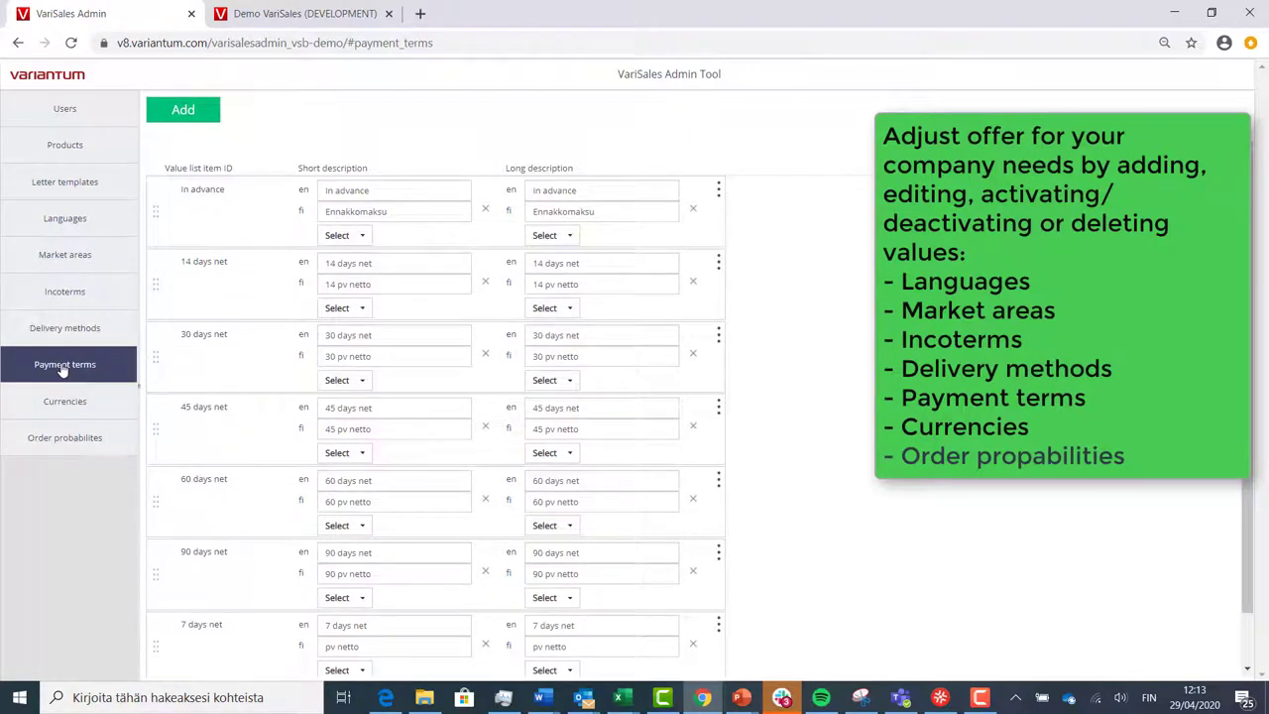
left_click(74, 409)
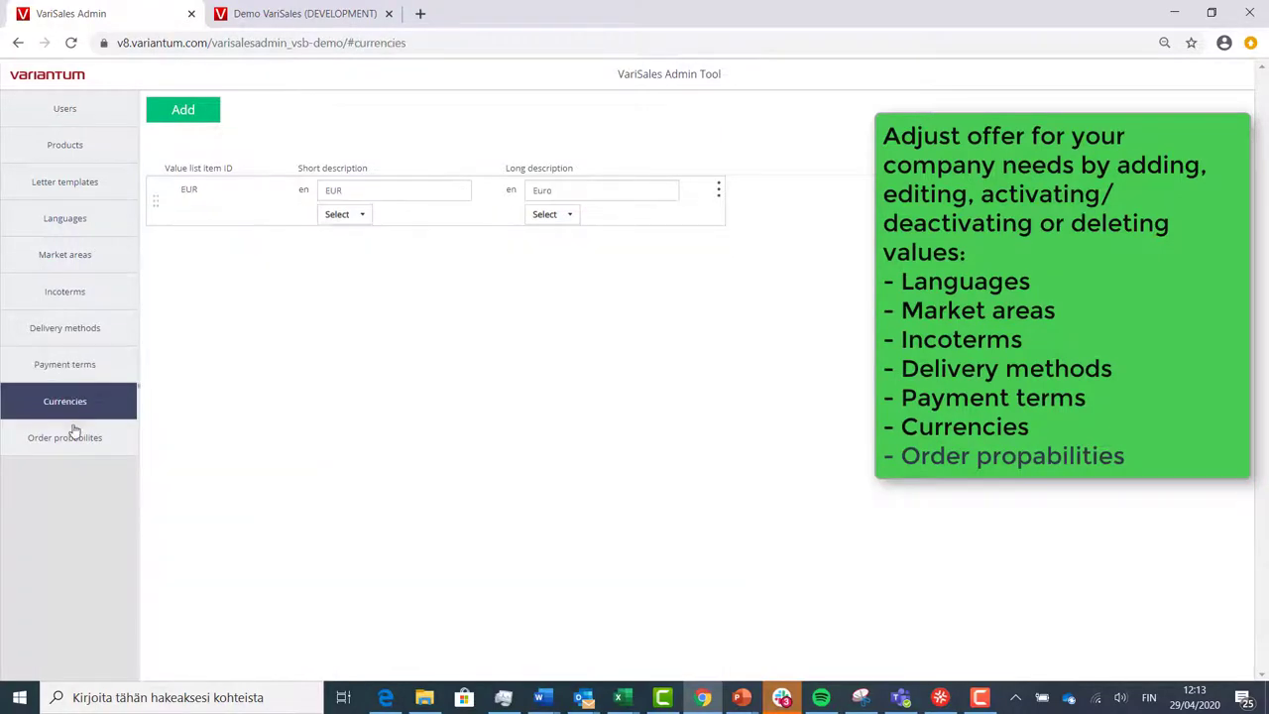
left_click(72, 446)
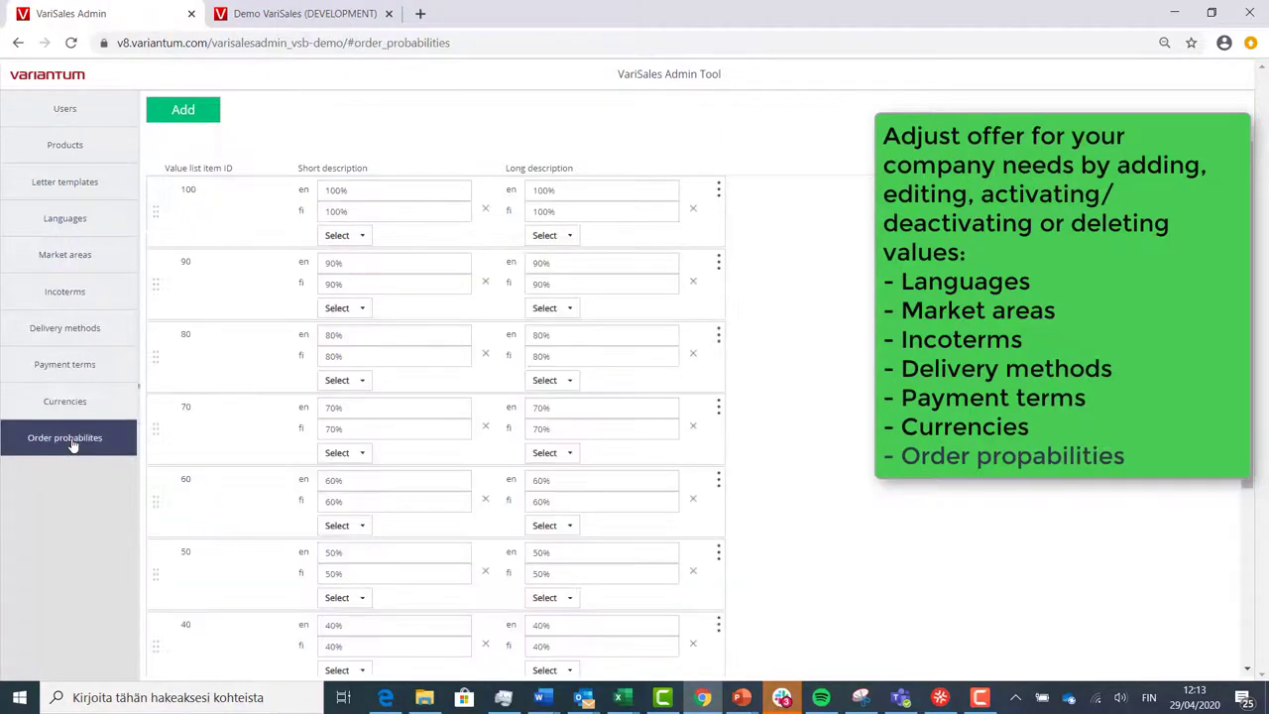